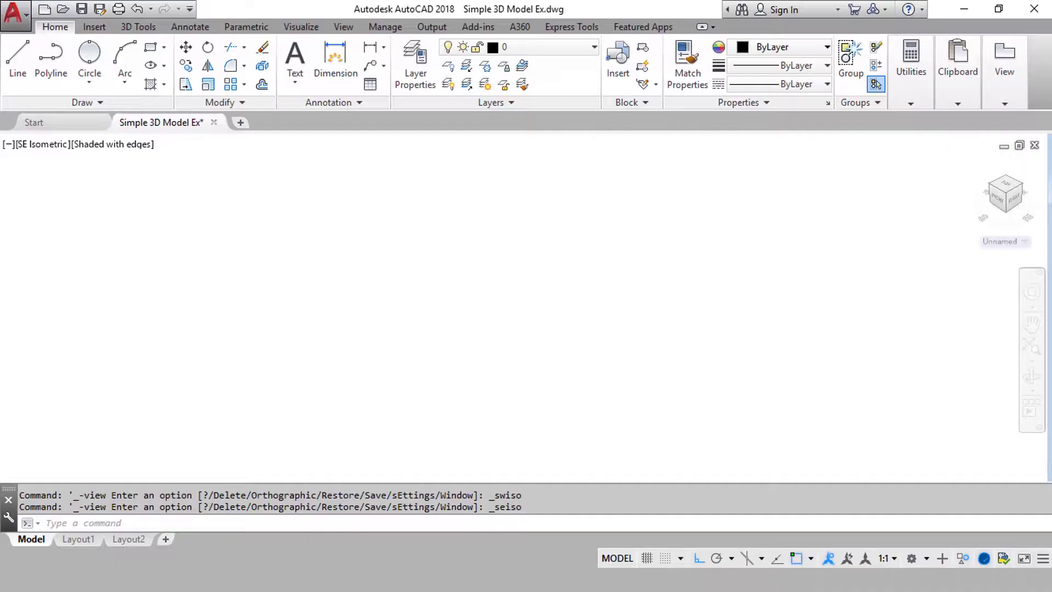
Draw a closed 80 by 30 rectangular polyline outline.
type("p")
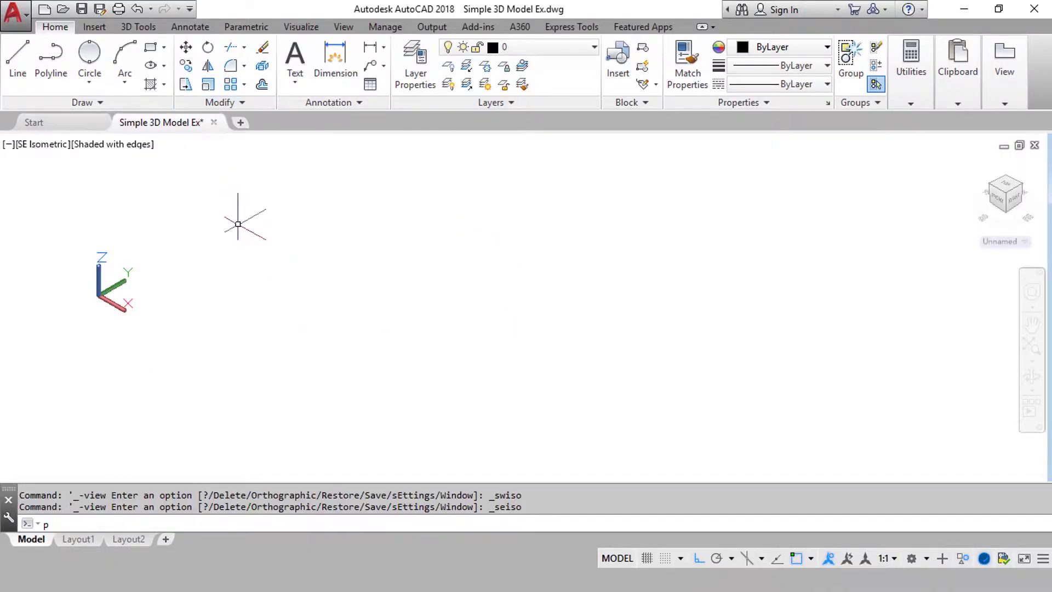
type("l")
key("Return")
left_click(363, 255)
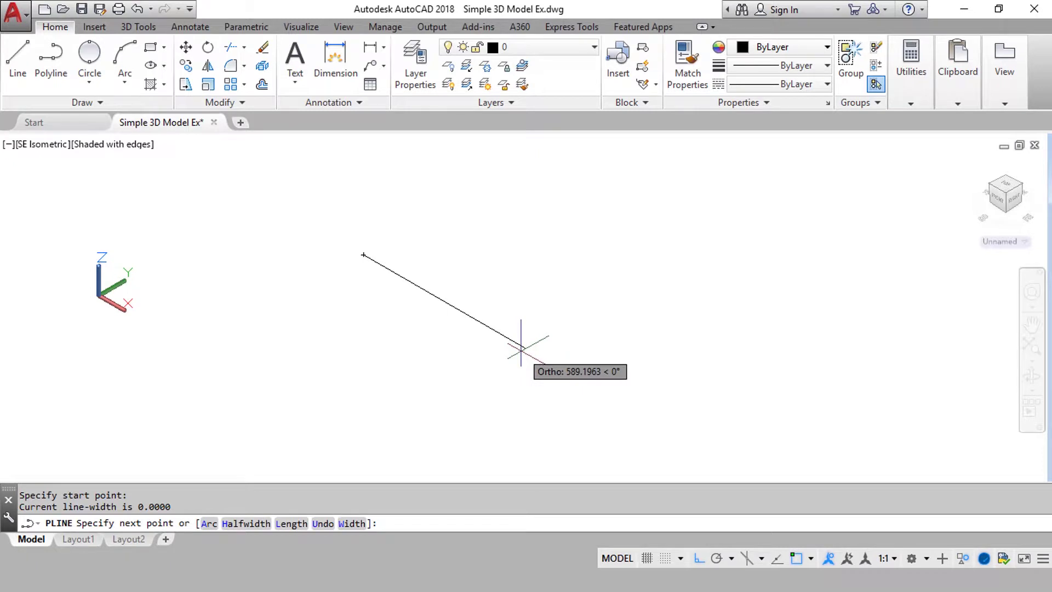
key("Return")
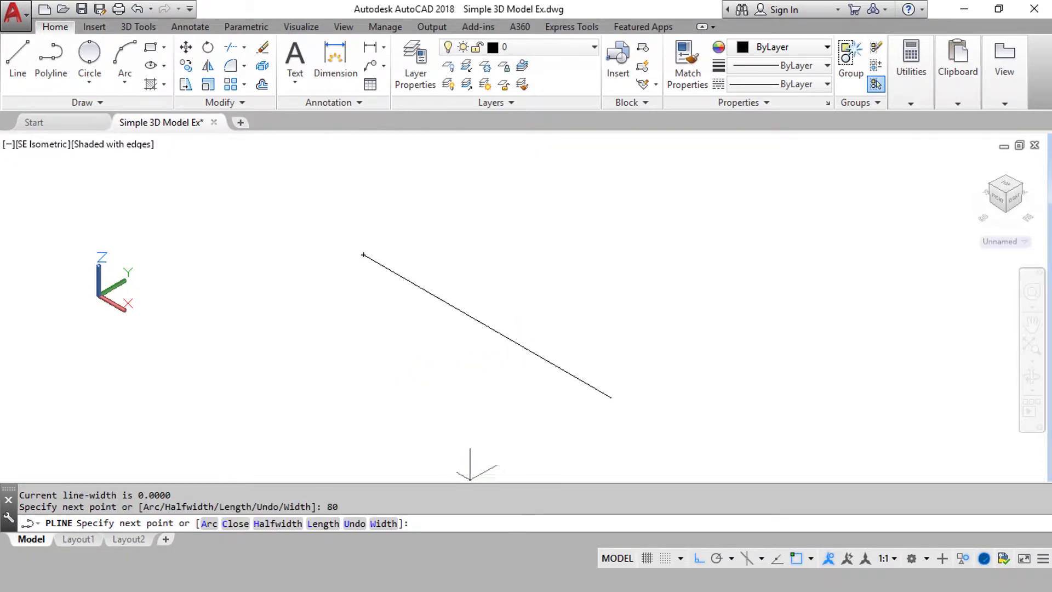
scroll(570, 367, "down", 1)
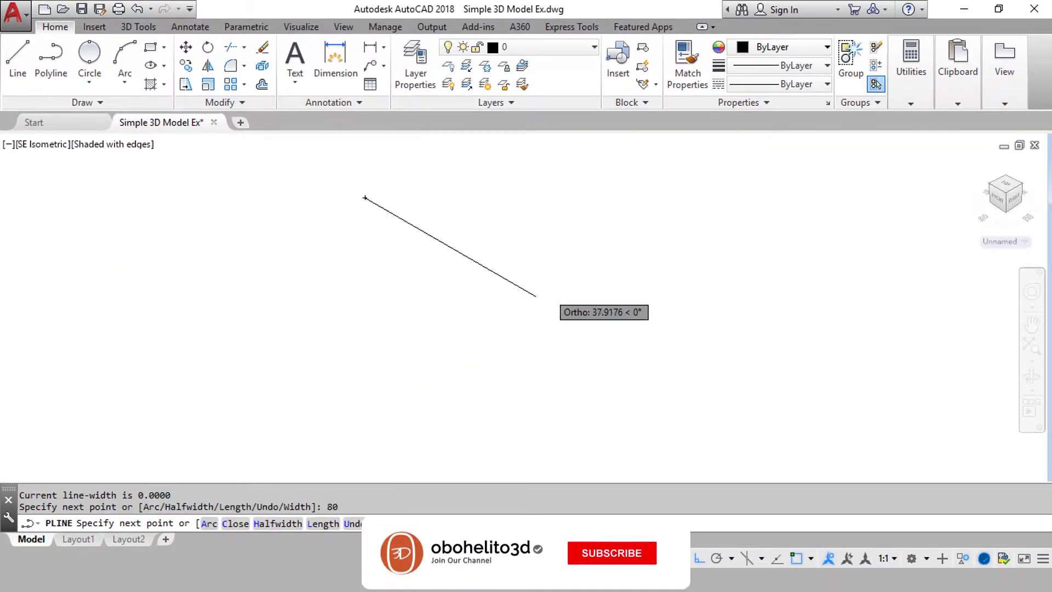
scroll(509, 412, "up", 3)
scroll(416, 306, "down", 3)
type("30")
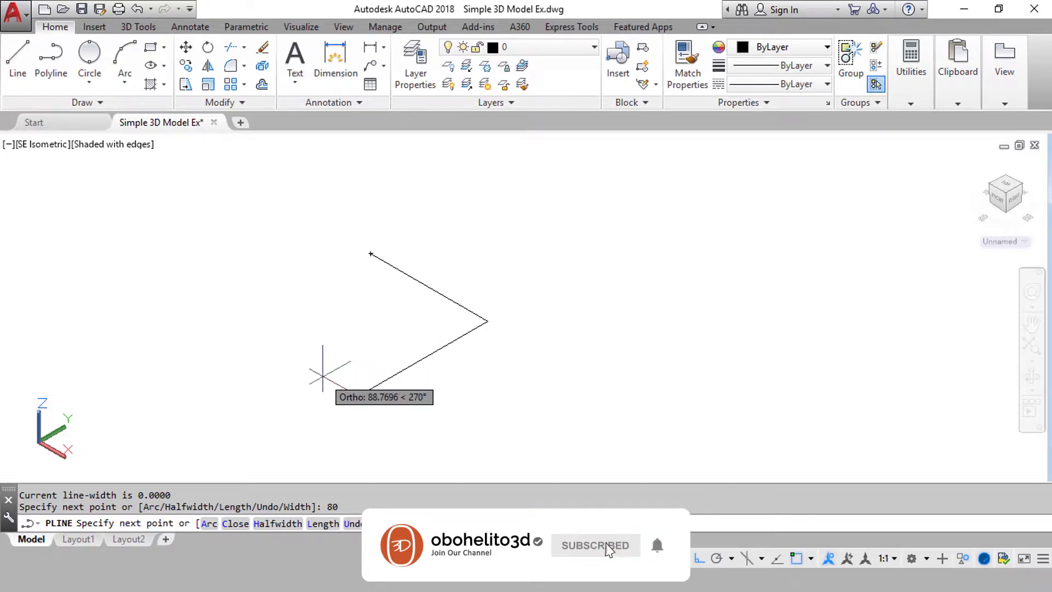
key("Return")
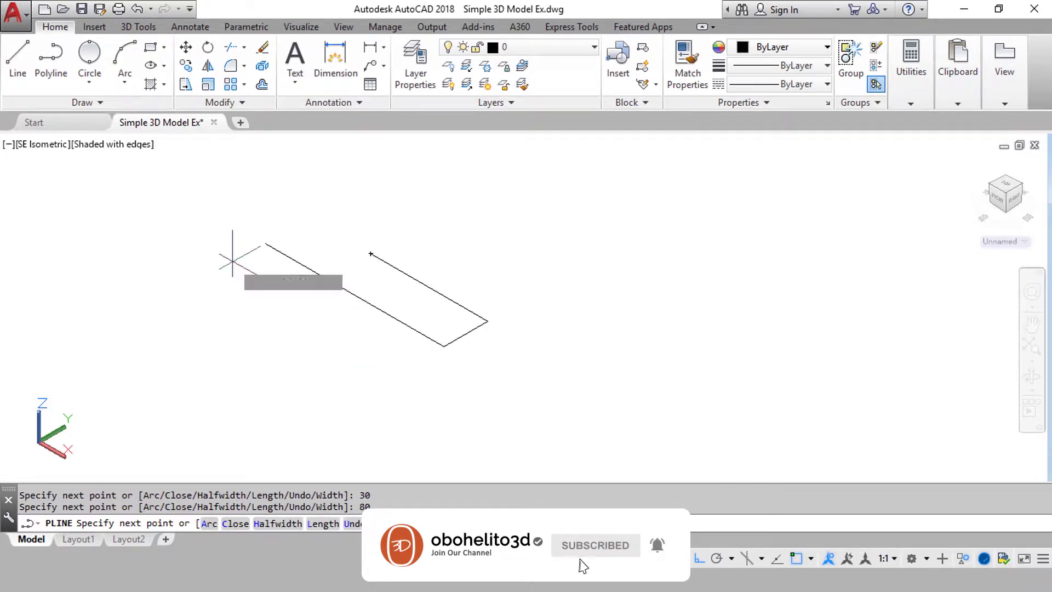
right_click(233, 262)
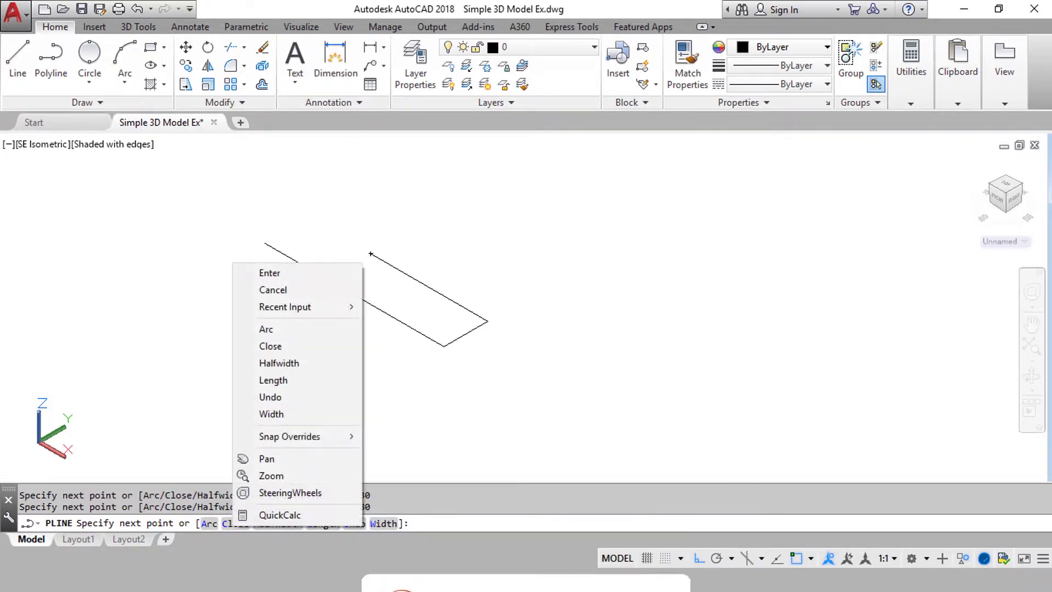
left_click(298, 344)
scroll(362, 258, "up", 2)
type("pl")
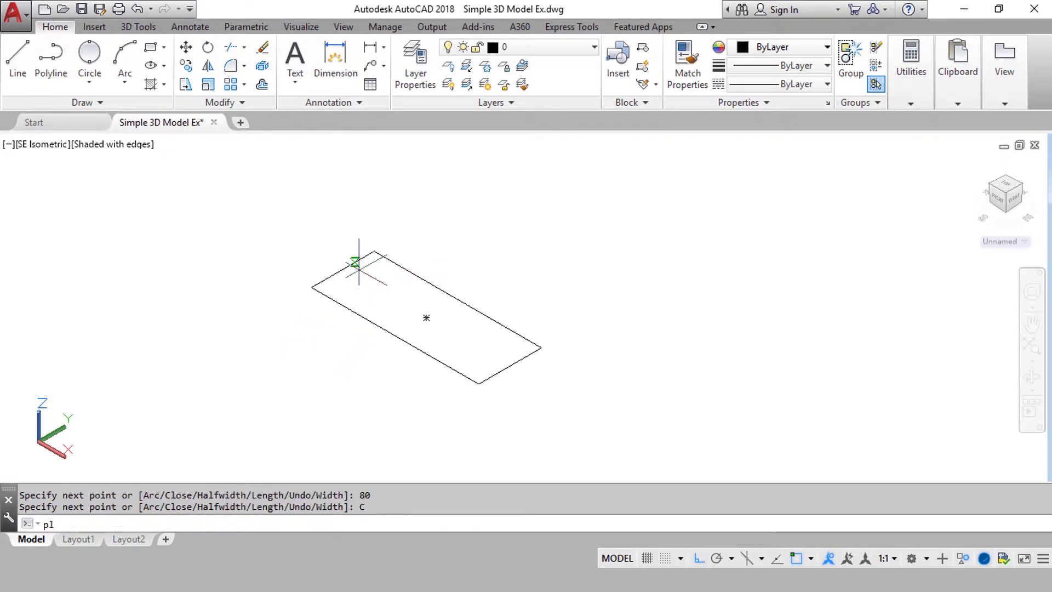
Begin an extra polyline beside the rectangle and cancel it.
key("Return")
scroll(245, 271, "down", 2)
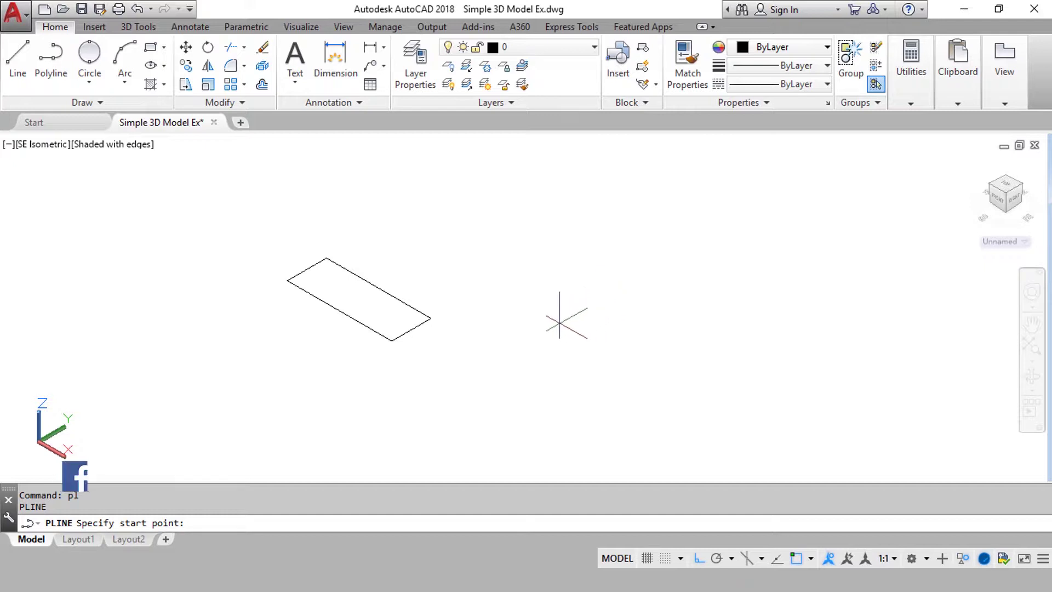
left_click(566, 316)
key("Escape")
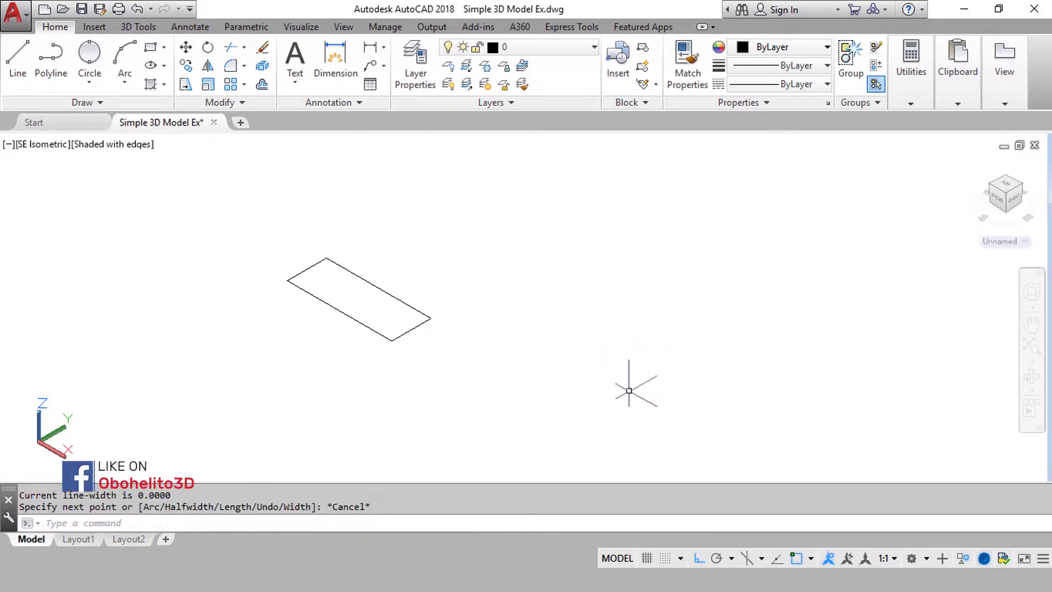
Extrude the rectangle 10 units into a solid slab and colour it red.
type("ext")
key("Return")
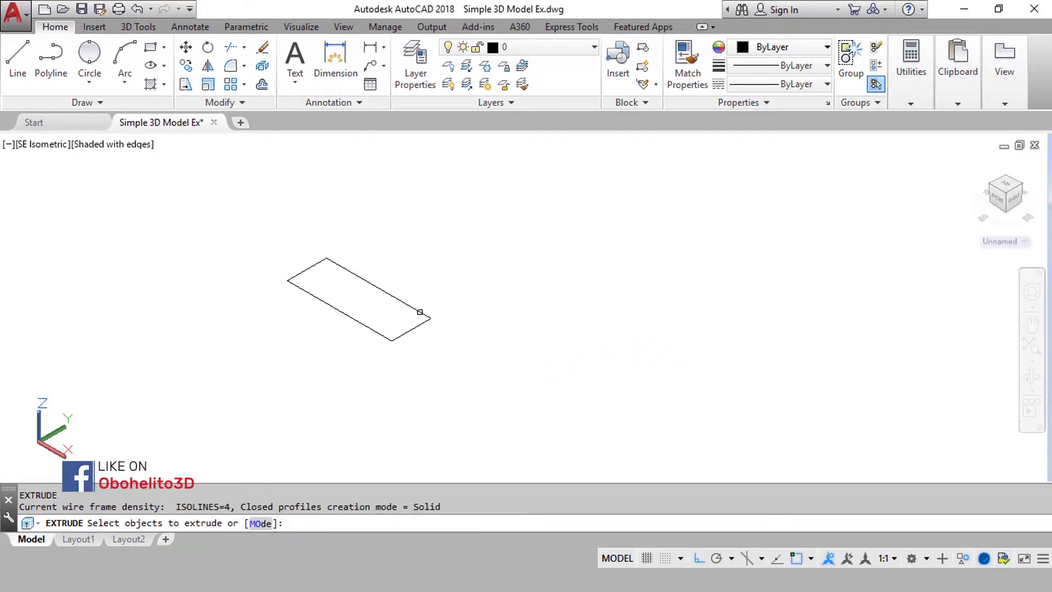
left_click(418, 315)
left_click(392, 336)
key("Return")
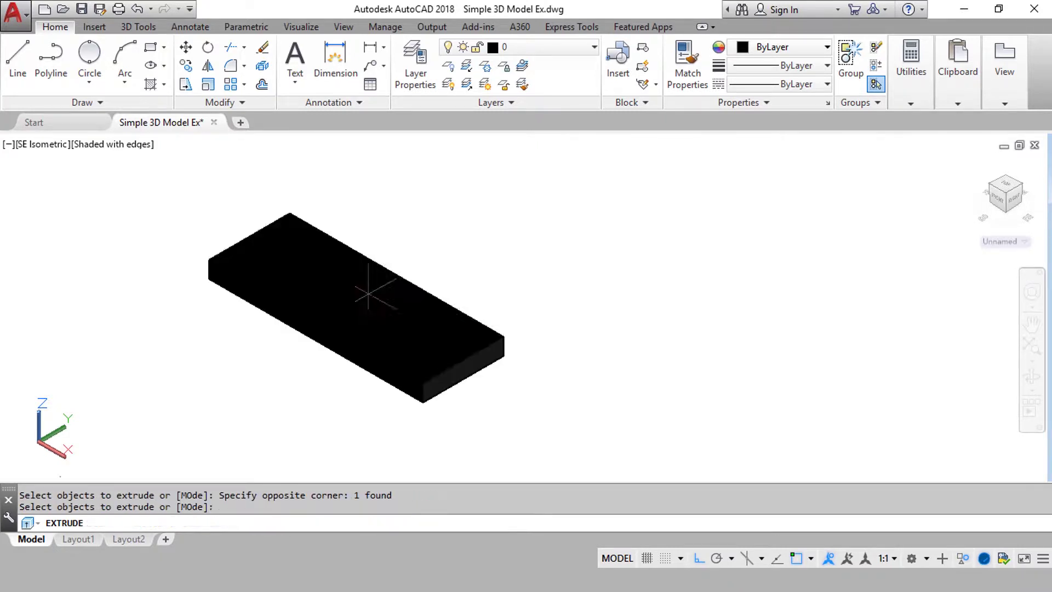
type("10")
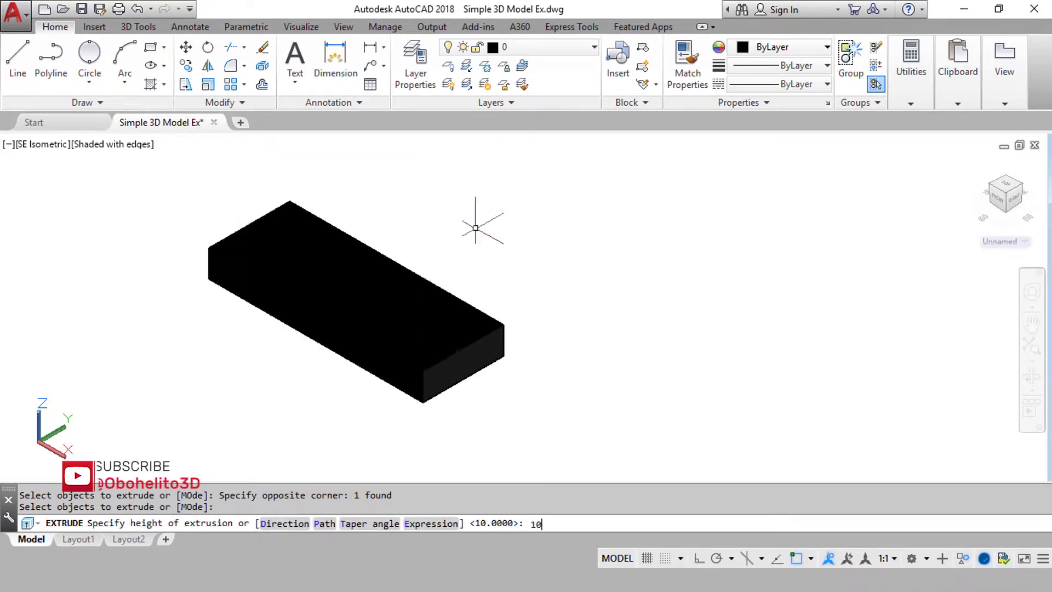
key("Return")
left_click(469, 306)
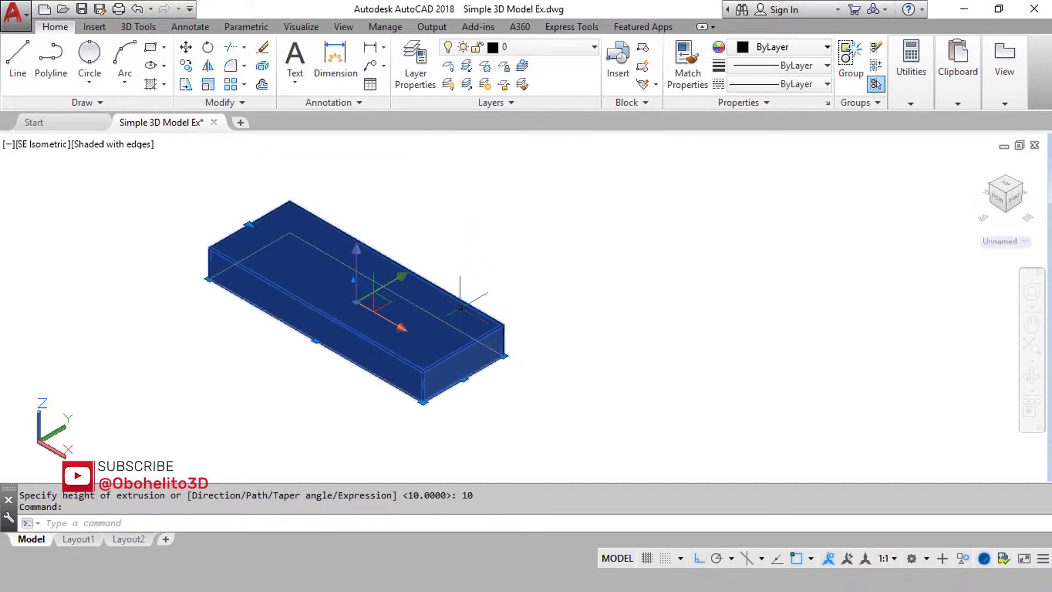
left_click(769, 49)
left_click(780, 141)
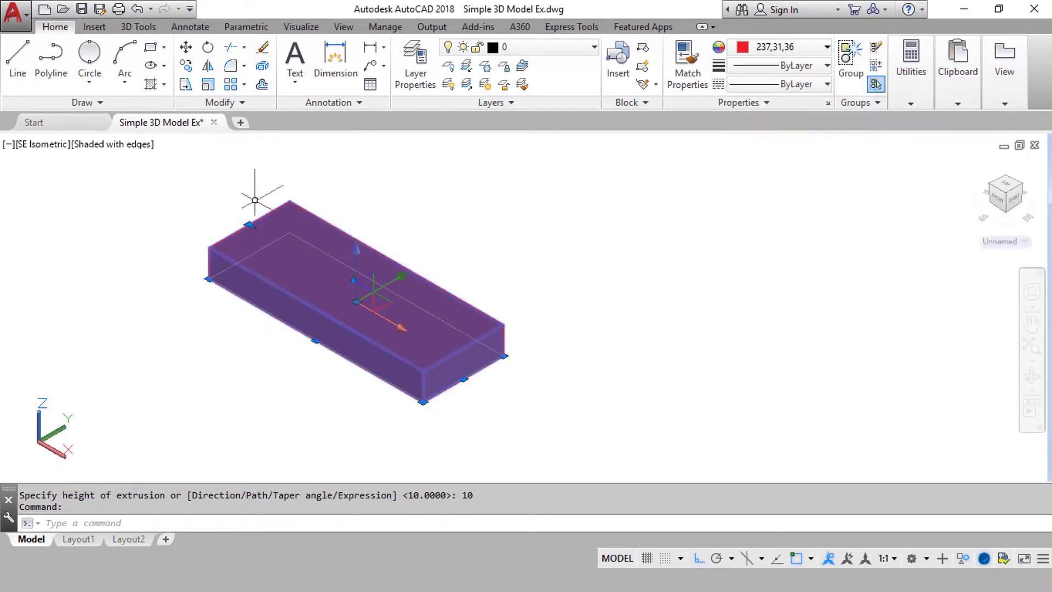
key("Escape")
Draw a single 30-unit polyline segment to the right of the slab.
key("Return")
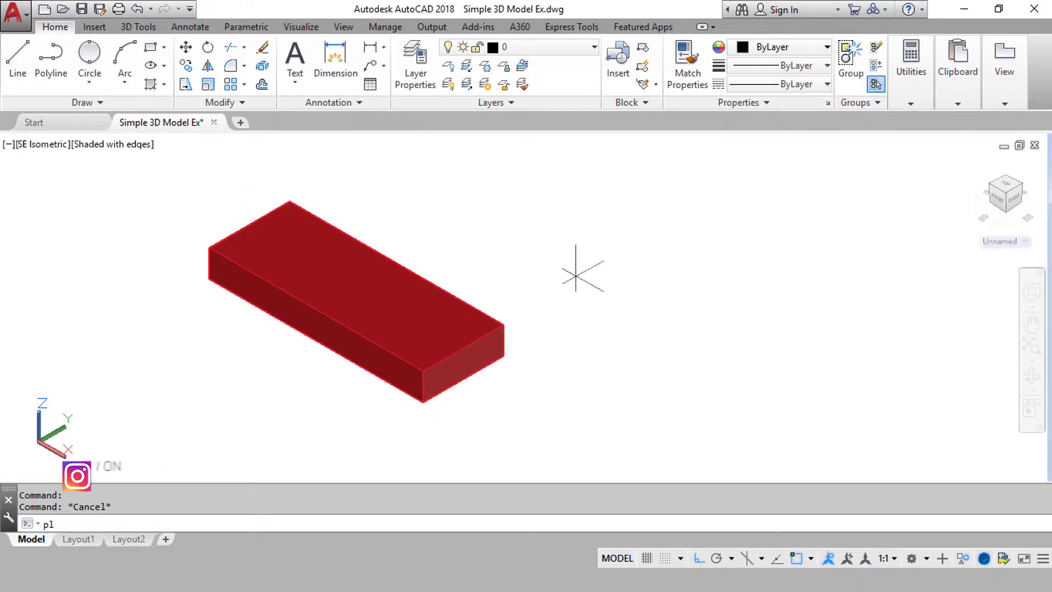
left_click(691, 302)
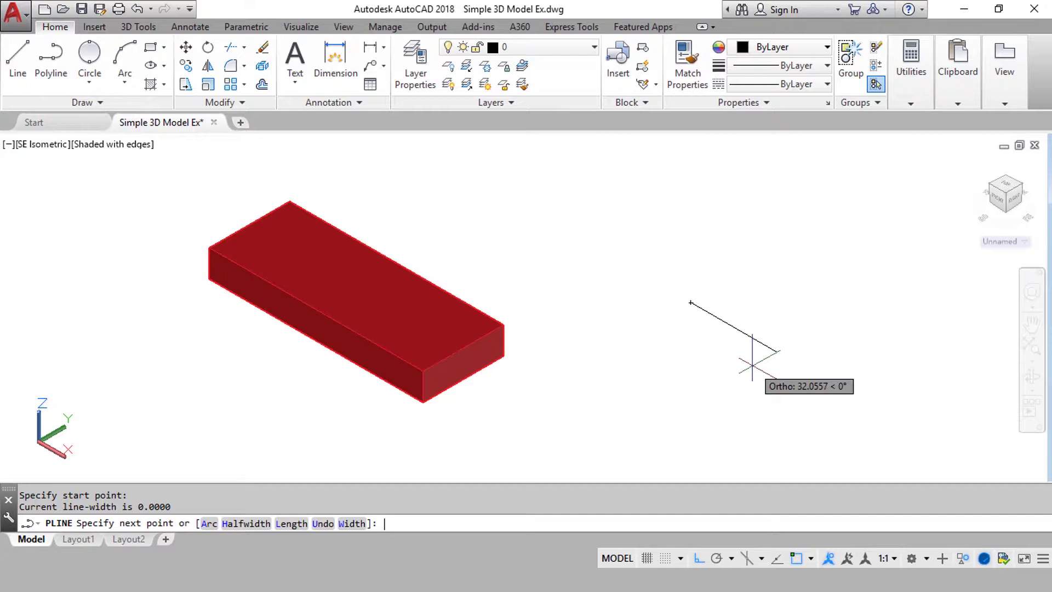
type("30")
key("Return")
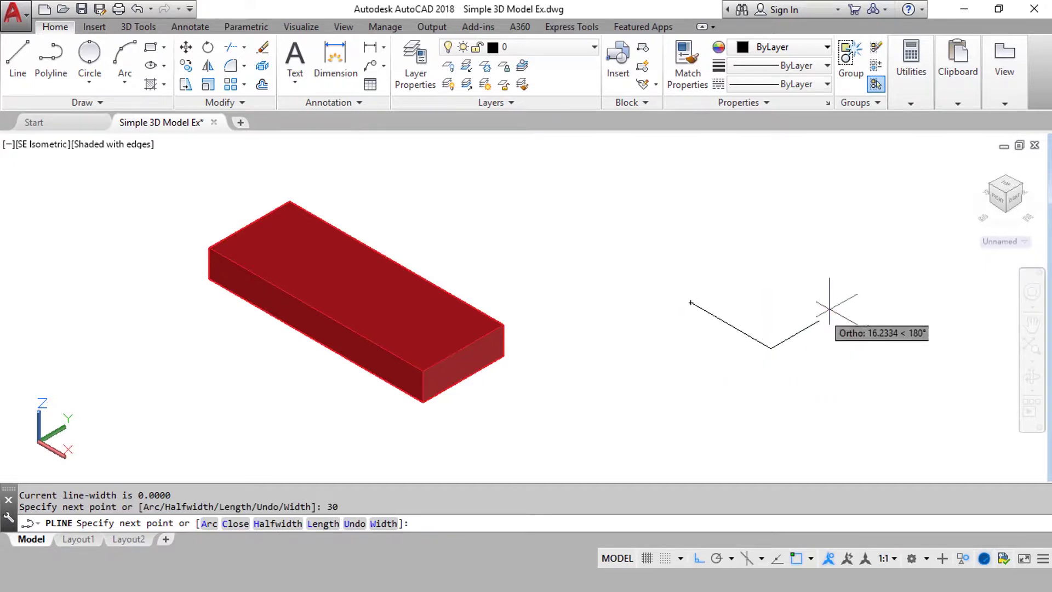
key("Escape")
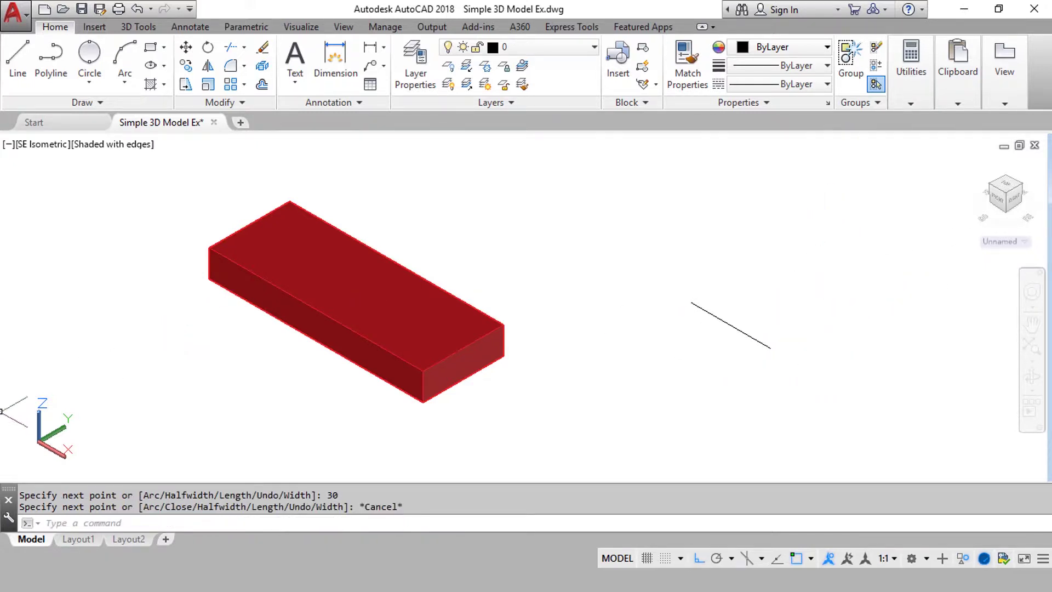
Move the UCS origin to the line's endpoint with the Y axis pointing straight up.
left_click(25, 438)
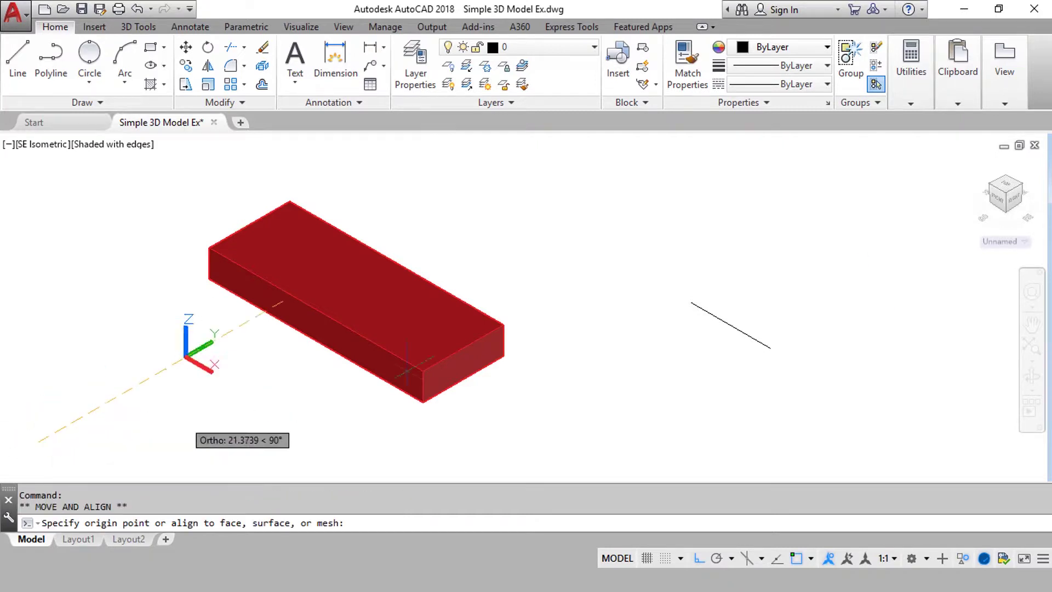
left_click(691, 301)
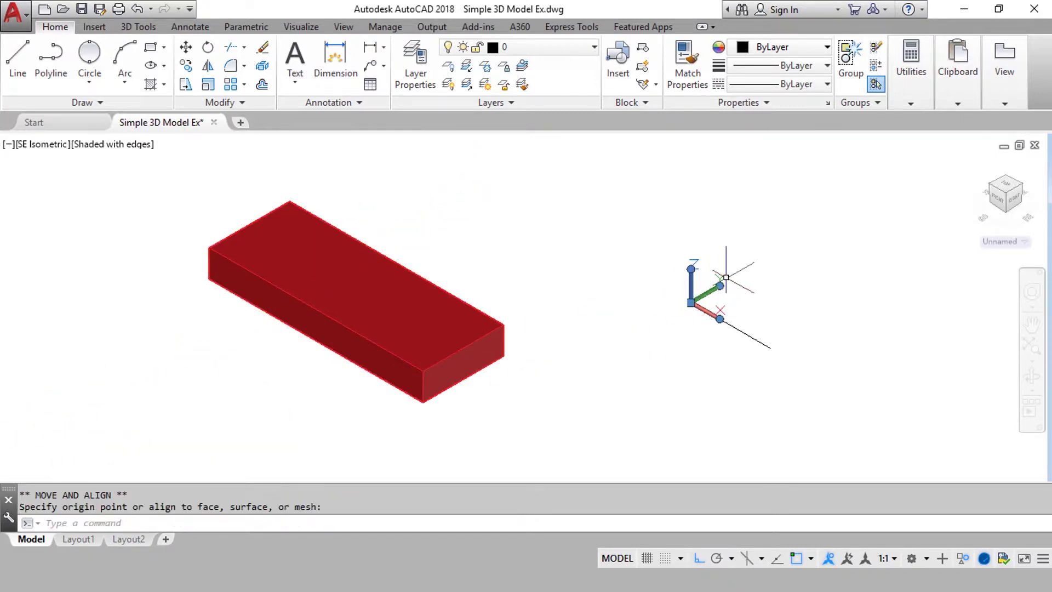
left_click(719, 285)
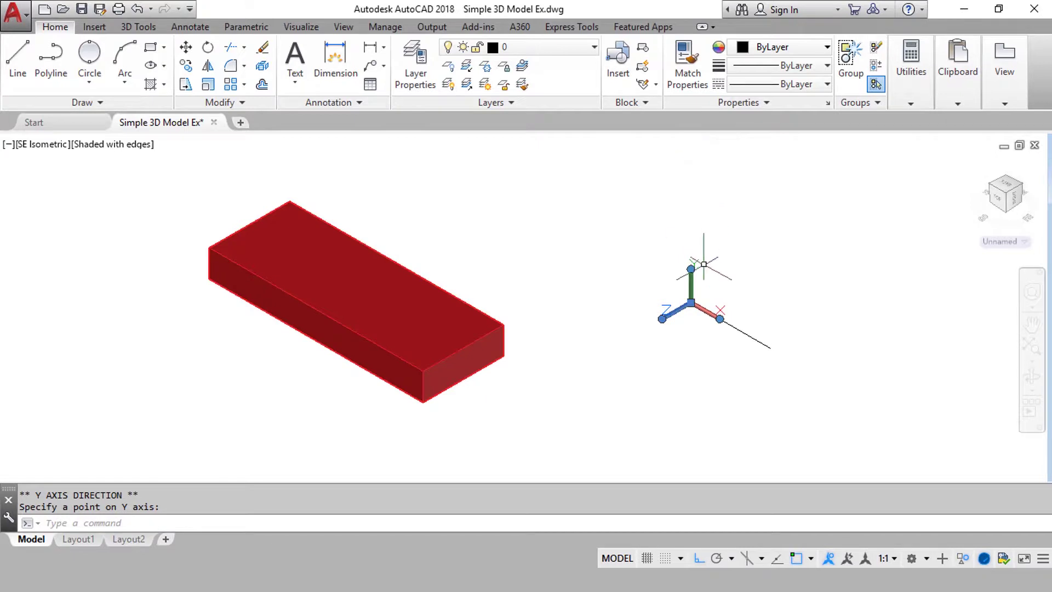
left_click(681, 265)
Draw an upright 30 by 30 square polyline starting at the new origin.
type("pl")
key("Return")
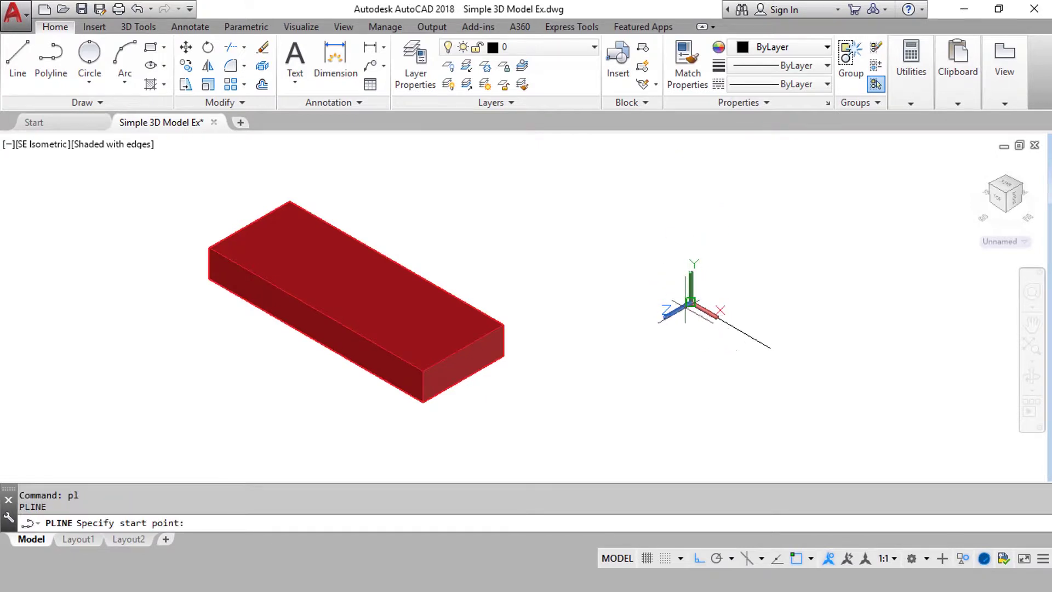
left_click(690, 302)
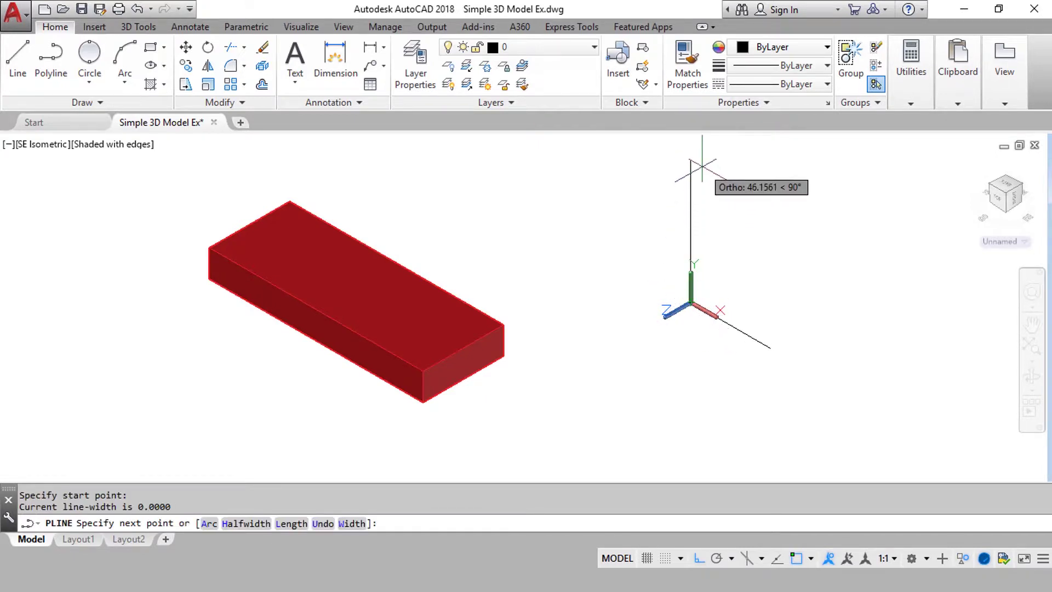
type("30")
key("Return")
type("3")
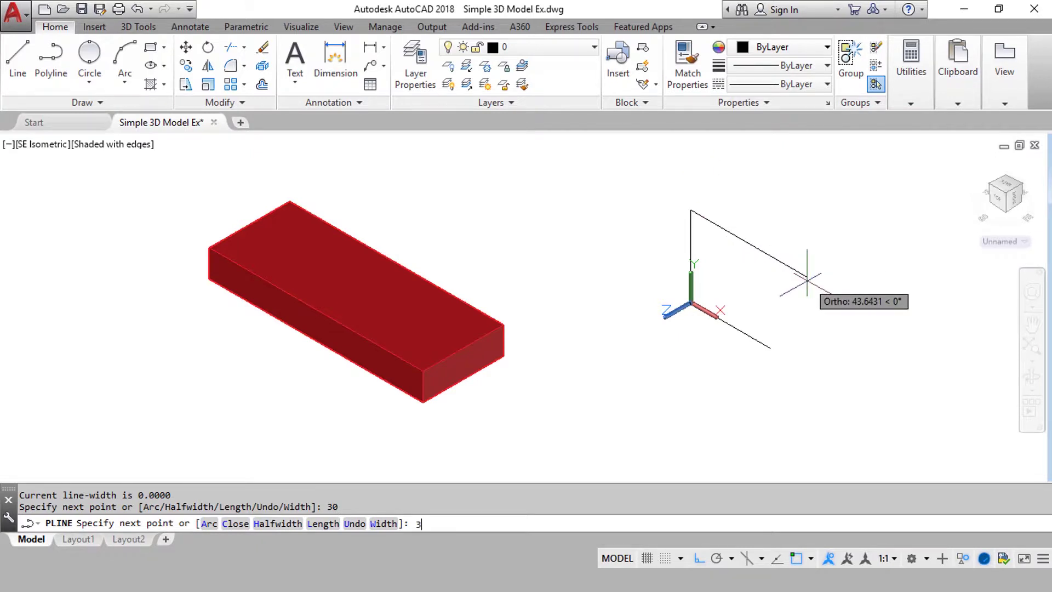
type("0")
key("Return")
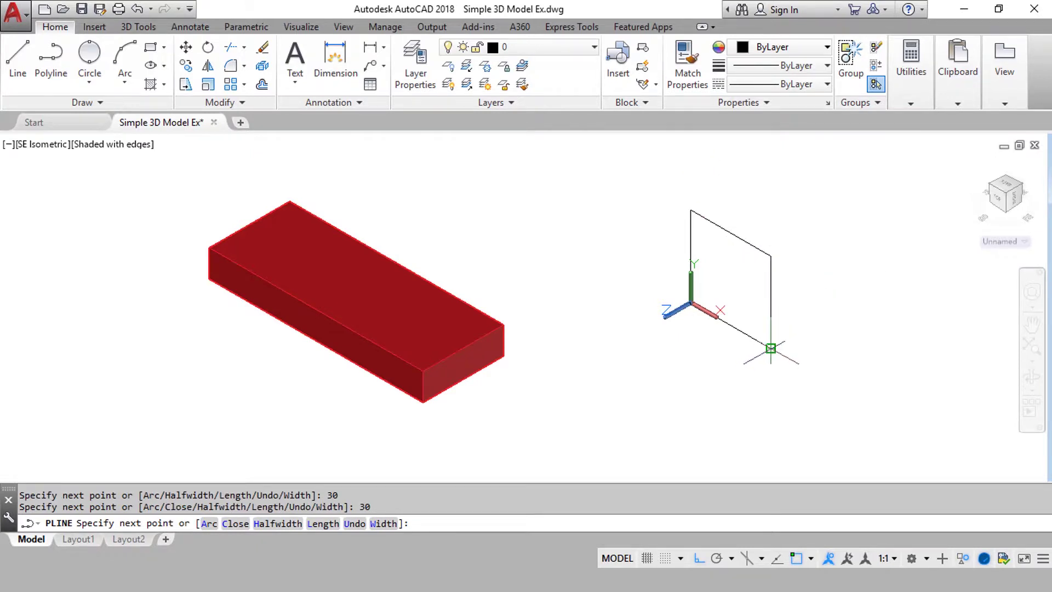
left_click(771, 349)
key("Escape")
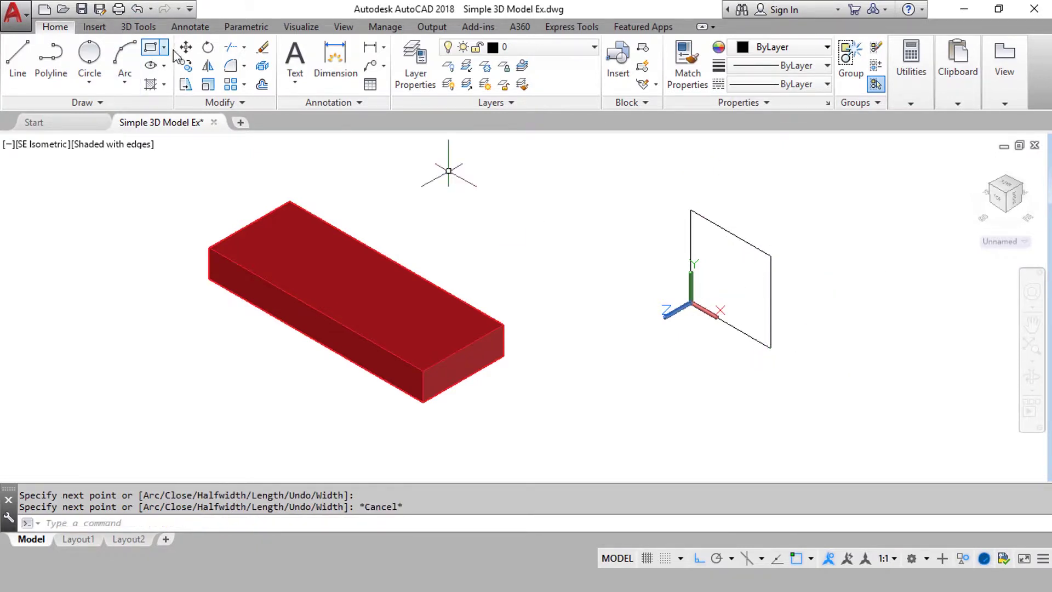
Draw a 2-point circle across the upright square's top edge and zoom in on it.
left_click(91, 79)
left_click(117, 173)
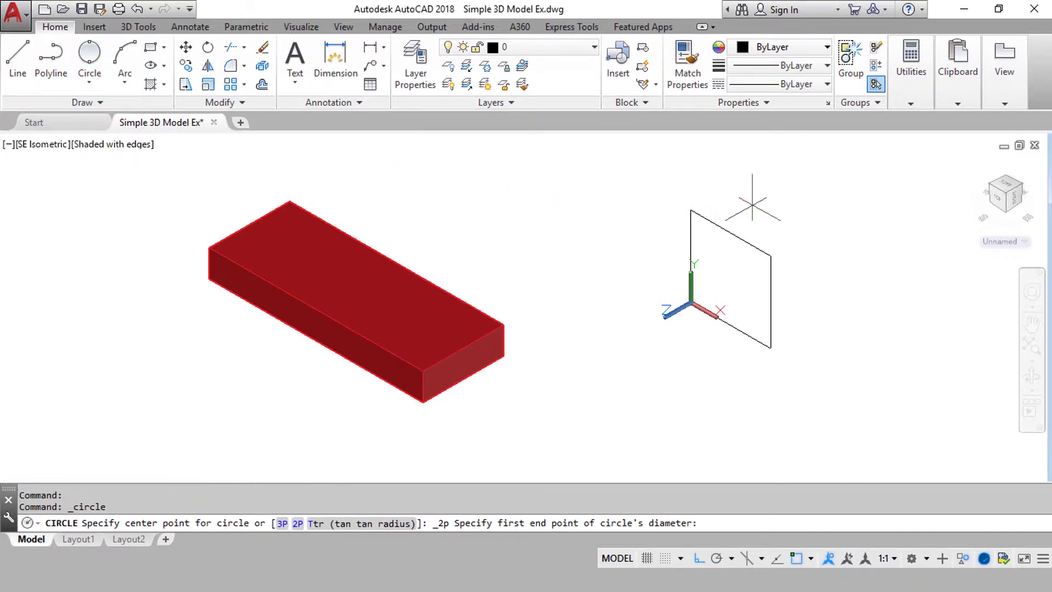
left_click(690, 208)
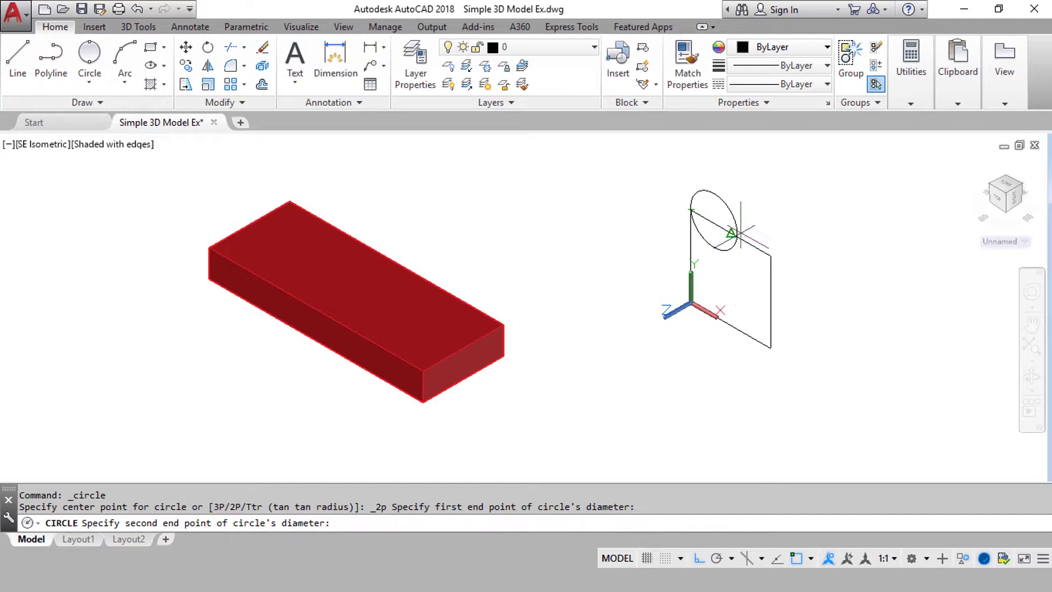
left_click(771, 255)
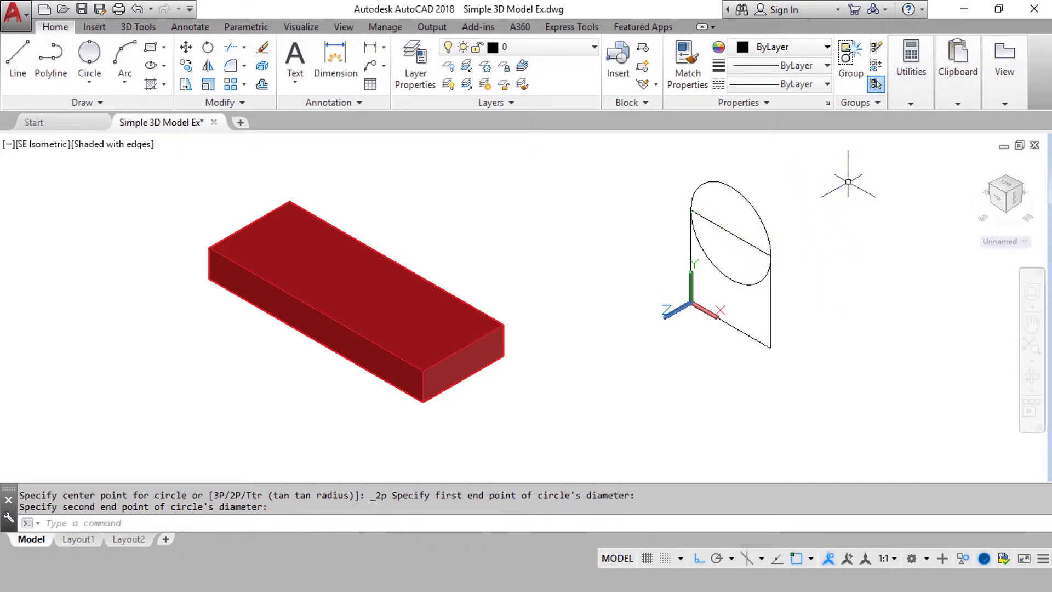
scroll(848, 181, "up", 1)
scroll(704, 246, "up", 3)
scroll(583, 265, "down", 4)
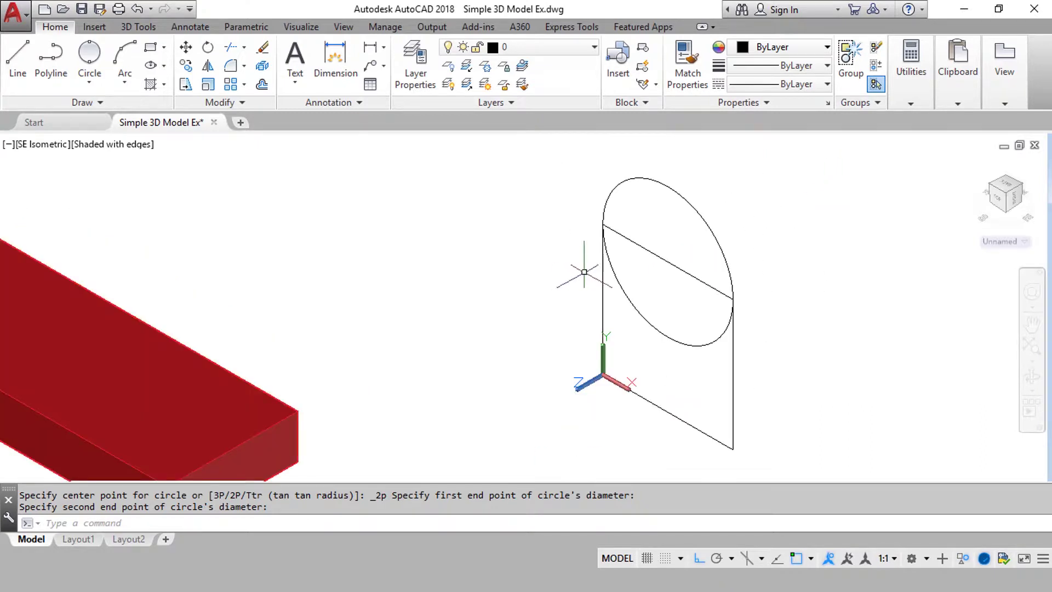
scroll(825, 270, "up", 5)
scroll(564, 236, "down", 2)
scroll(508, 202, "down", 3)
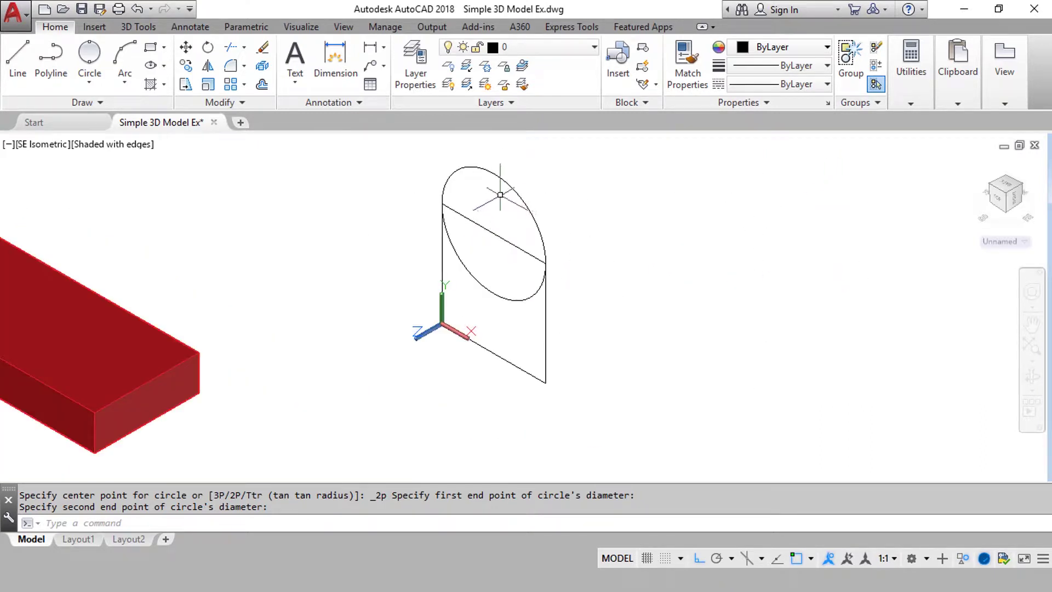
scroll(500, 194, "up", 2)
Offset the circle 5 units inward to create a concentric inner circle.
key("Return")
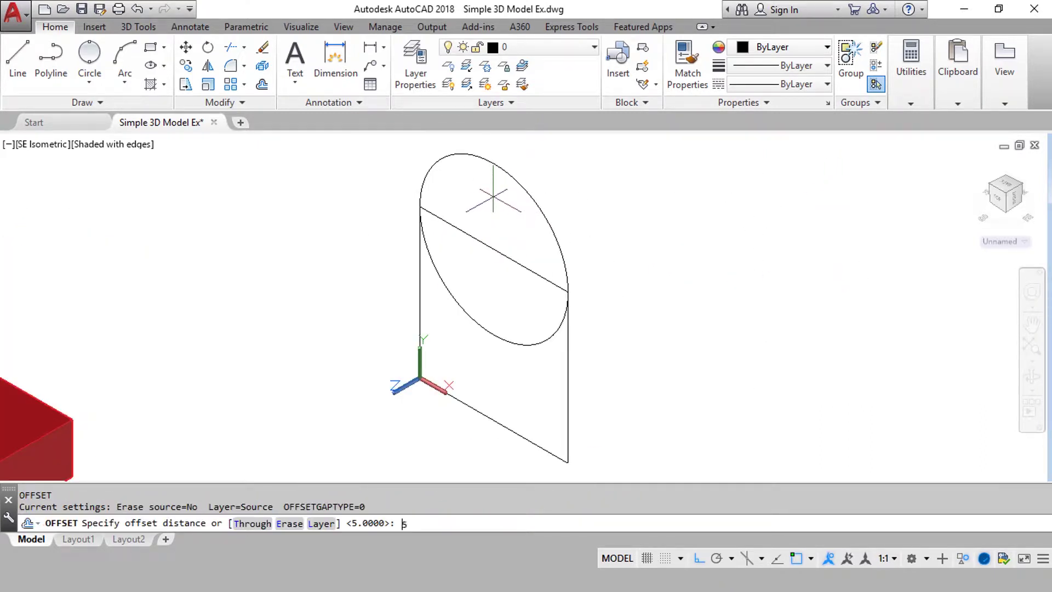
type("5")
key("Return")
left_click(524, 186)
left_click(493, 221)
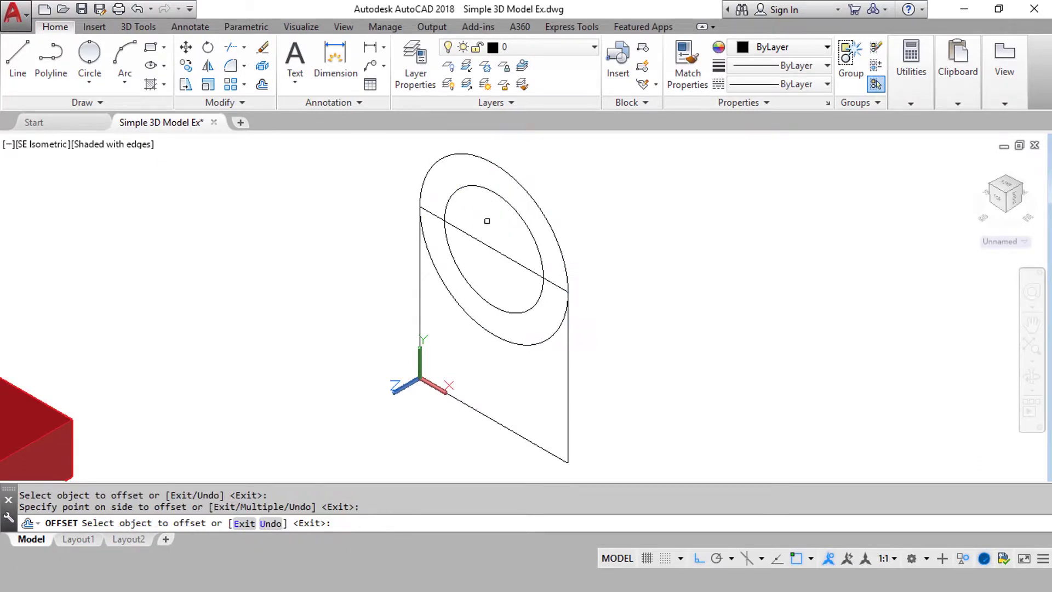
key("Escape")
Attempt to trim the top of the circle, then cancel the trim.
key("Return")
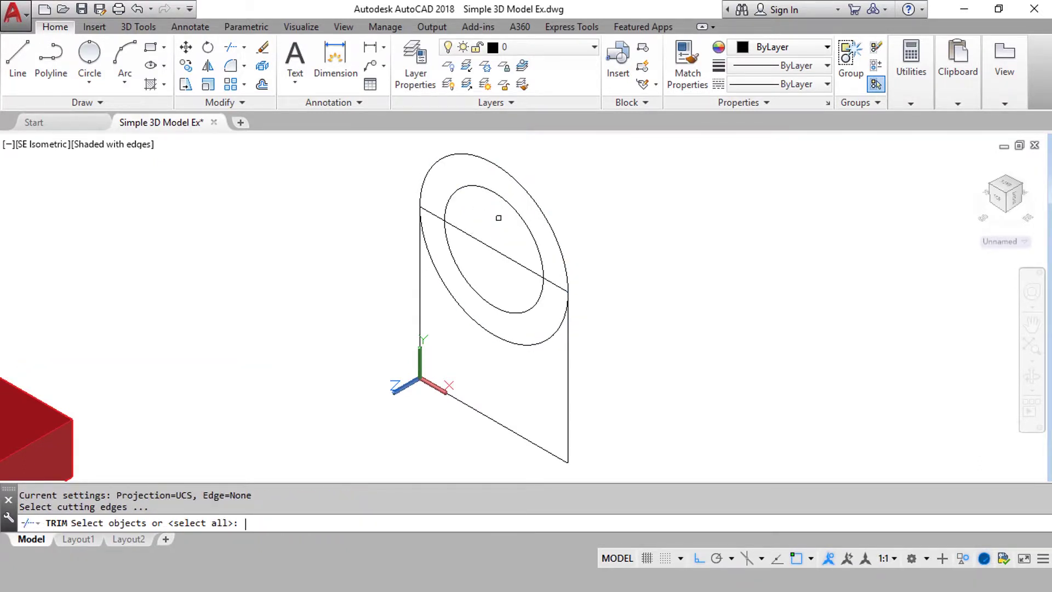
key("Return")
left_click(500, 196)
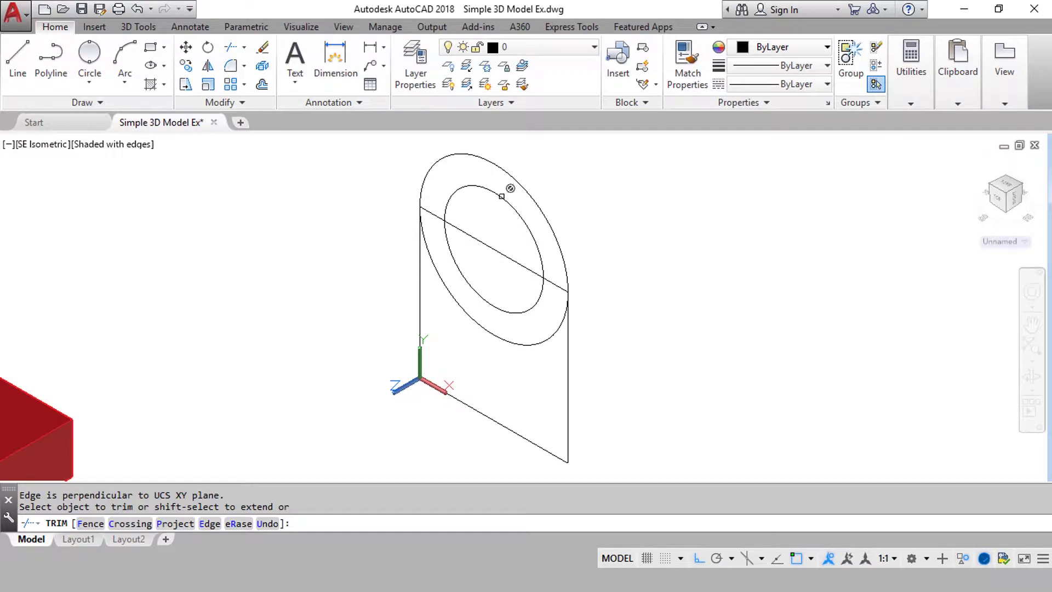
left_click(502, 205)
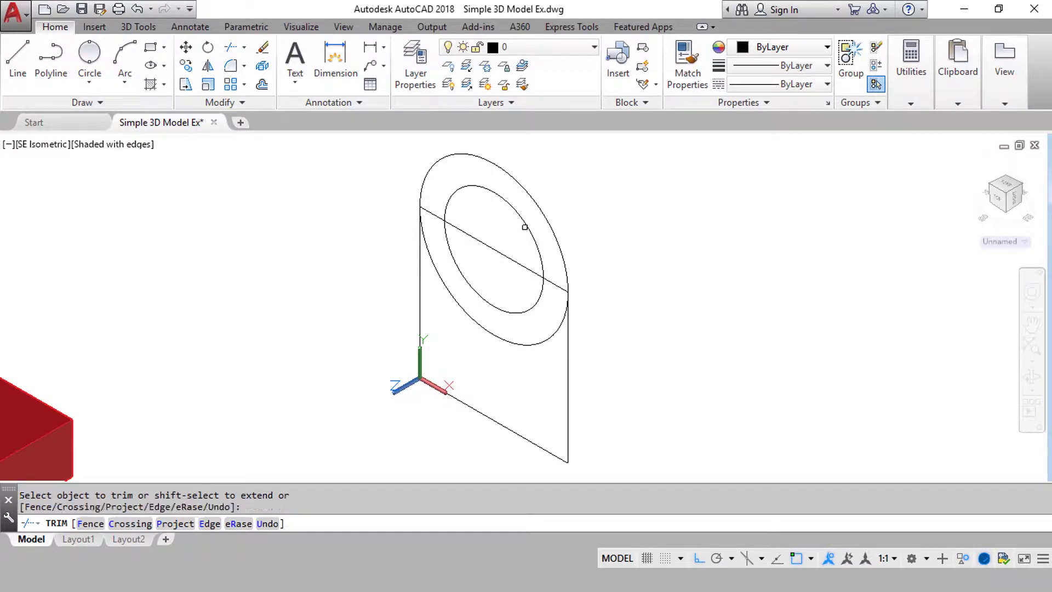
key("Escape")
left_click(561, 250)
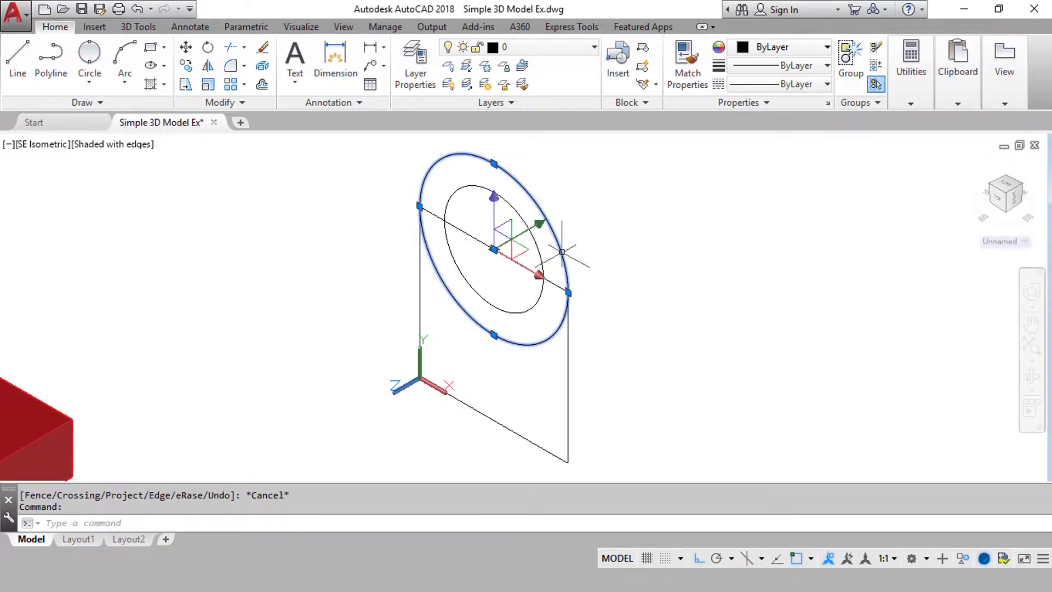
key("Escape")
Switch to the Front view and trim the circle tops and the top line inside the arc.
left_click(541, 254)
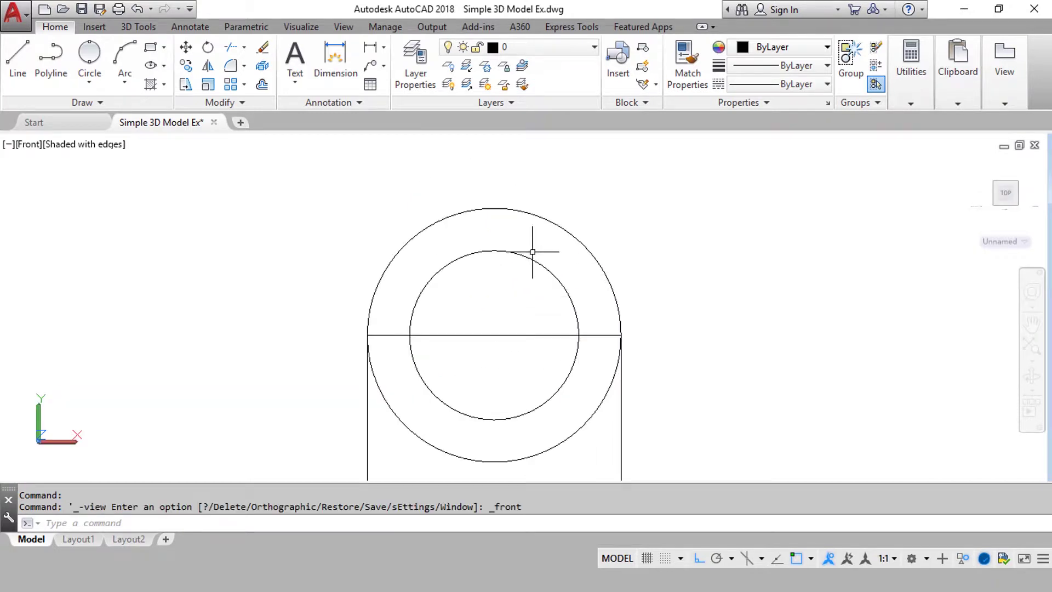
type("tr")
key("Return")
key("Return")
left_click_drag(622, 199, 444, 288)
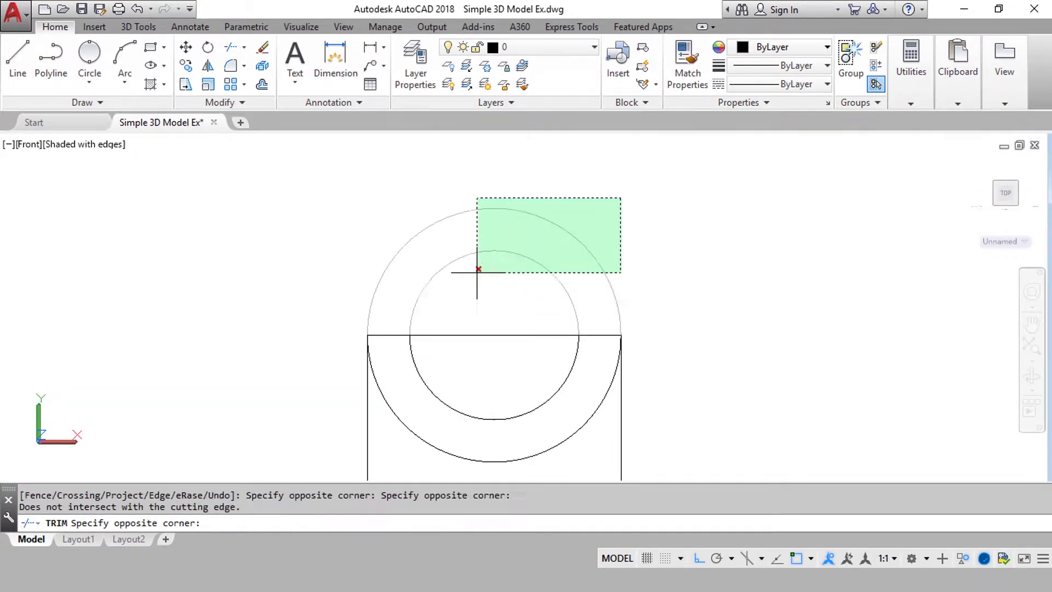
left_click(512, 301)
left_click(479, 376)
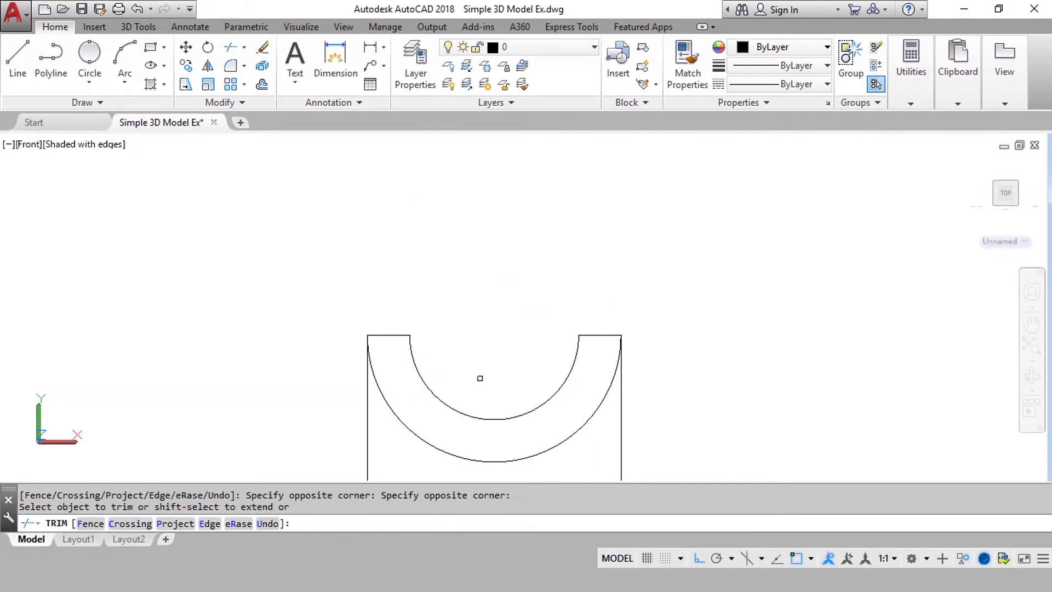
scroll(487, 247, "down", 2)
key("Escape")
Join the arcs and rectangle, check the result, then undo back to full circles.
left_click(616, 306)
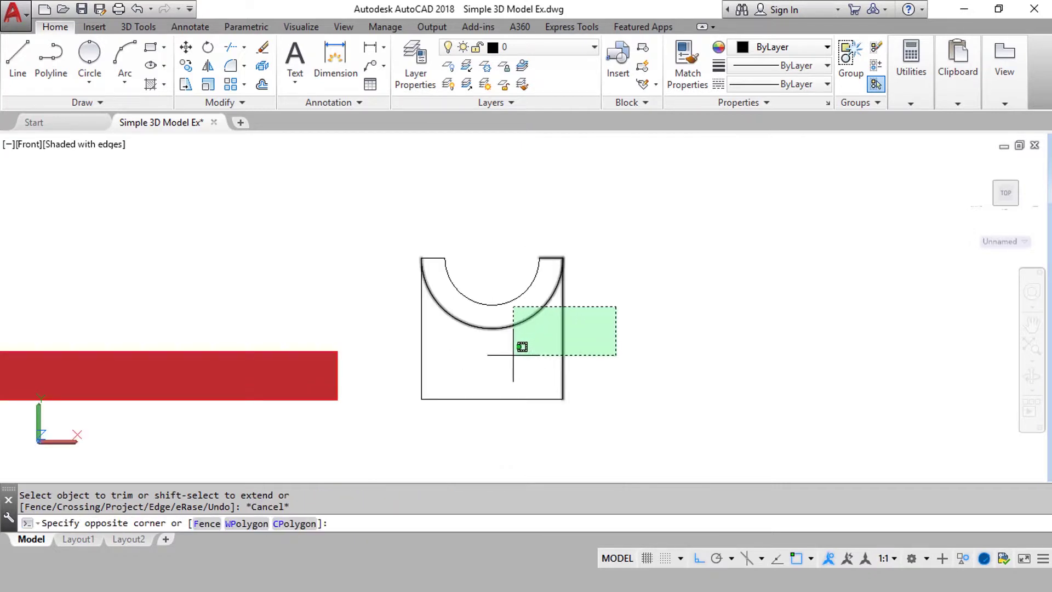
left_click(409, 424)
type("j")
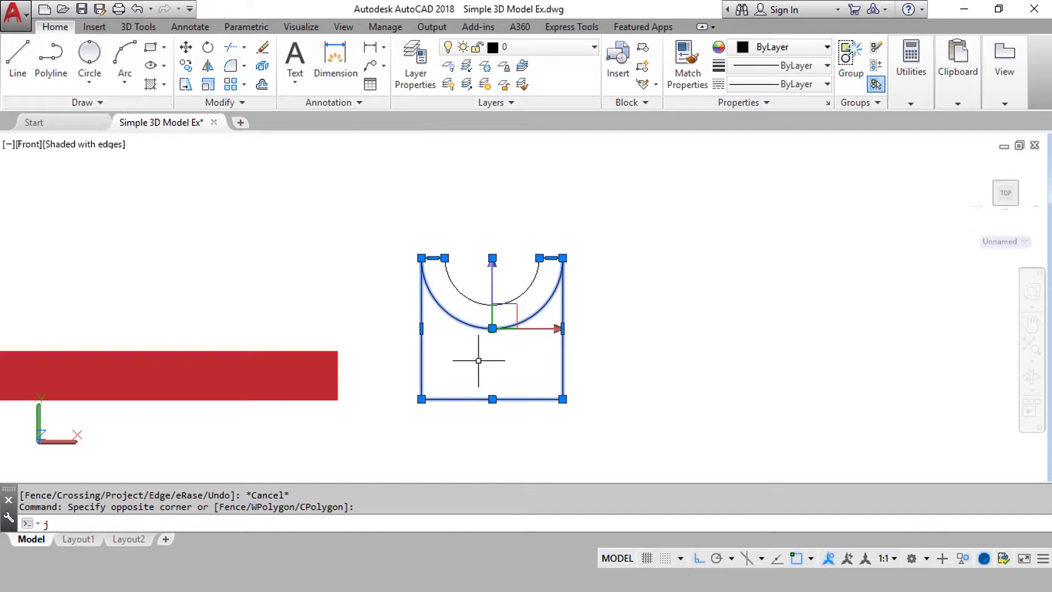
key("Return")
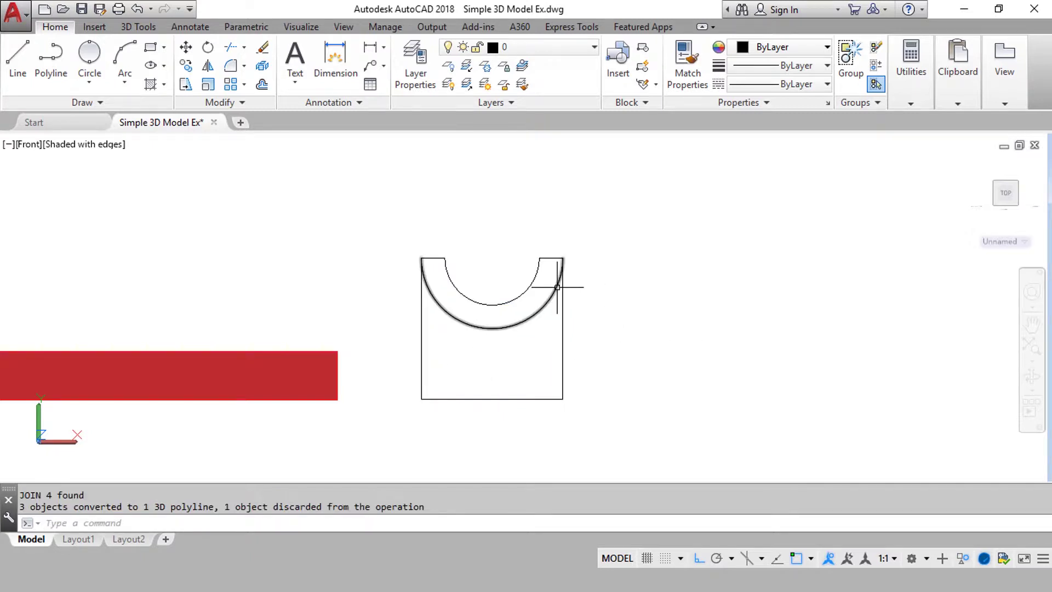
left_click(557, 280)
left_click(553, 252)
key("Escape")
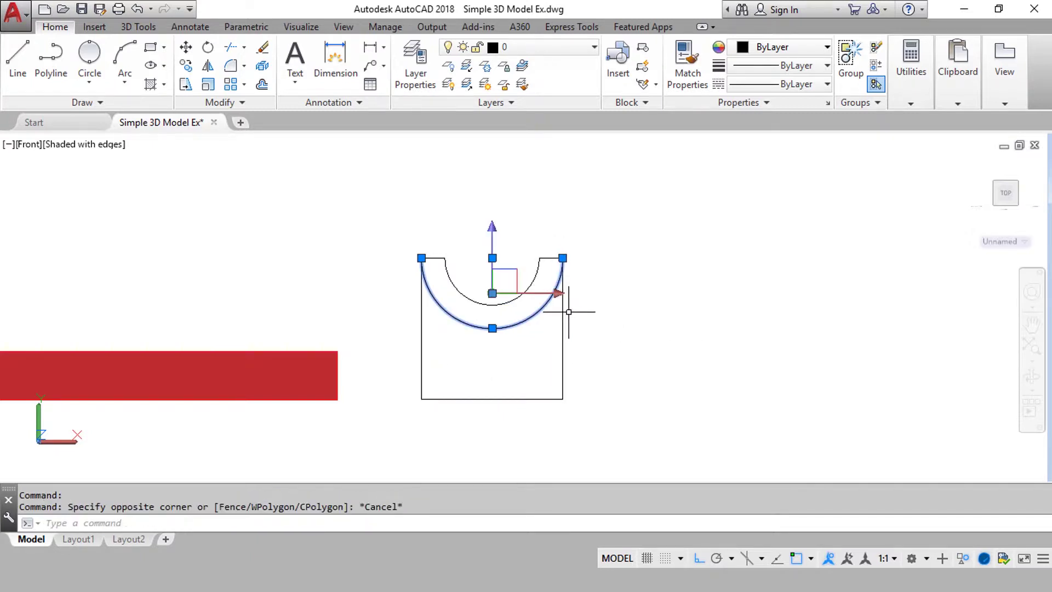
left_click(566, 330)
left_click(521, 378)
key("Escape")
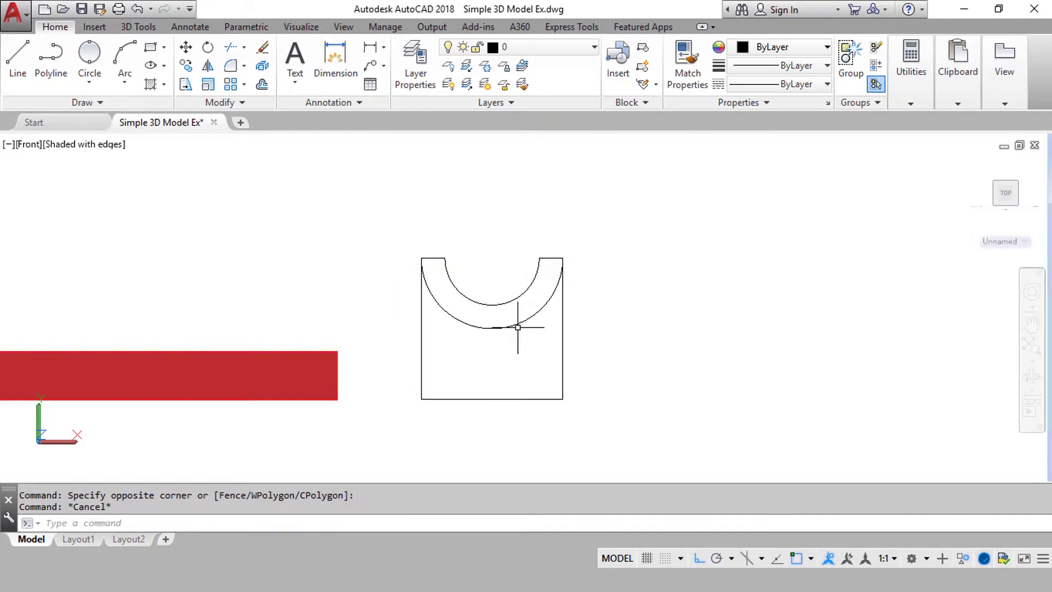
key("ctrl+z")
key("ctrl+z")
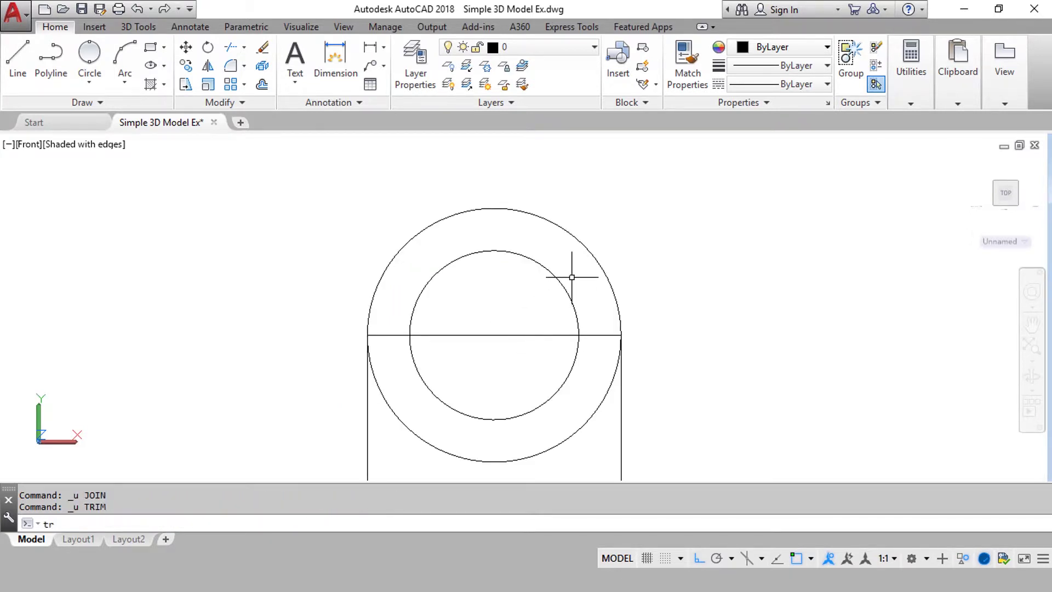
Trim away the upper halves of both circles with a crossing window.
type("tr")
key("Return")
key("Return")
left_click(630, 219)
left_click(387, 287)
key("Escape")
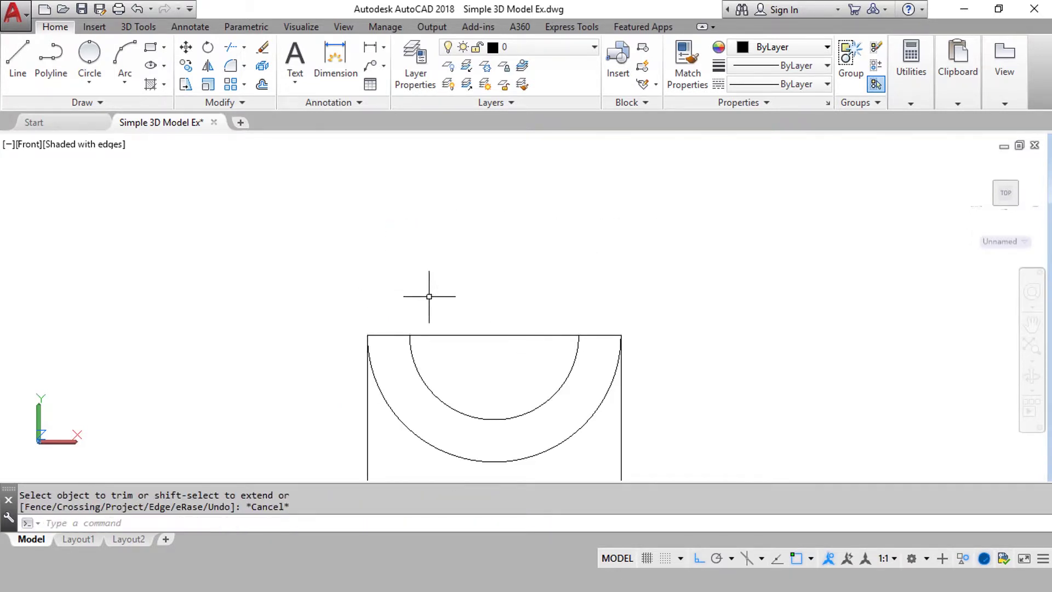
Try trimming against the rectangle and selecting it, then cancel.
key("Return")
left_click(531, 305)
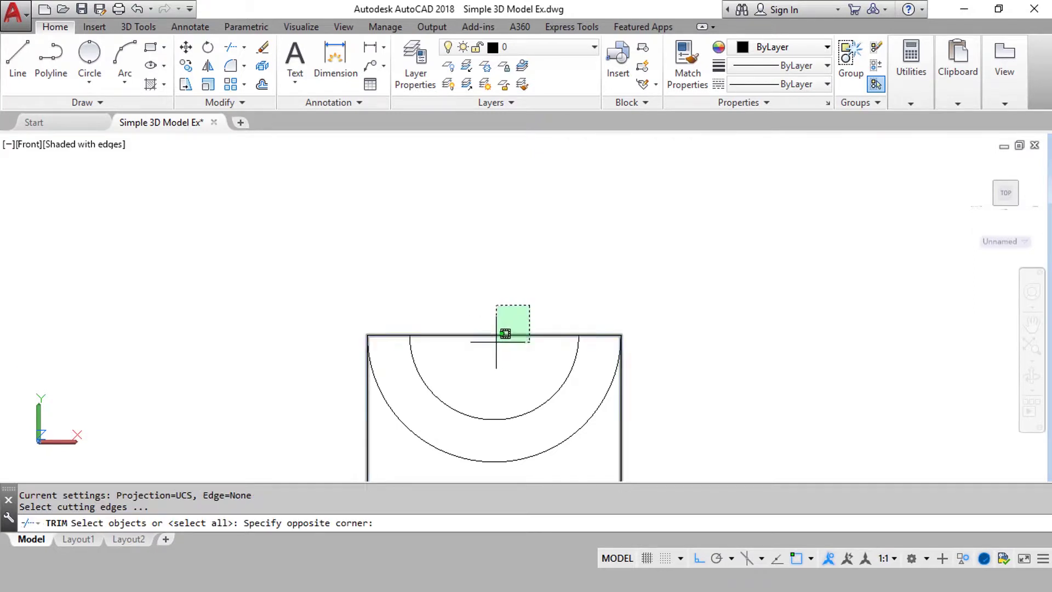
left_click(499, 343)
key("Escape")
left_click(494, 327)
left_click(493, 459)
key("Escape")
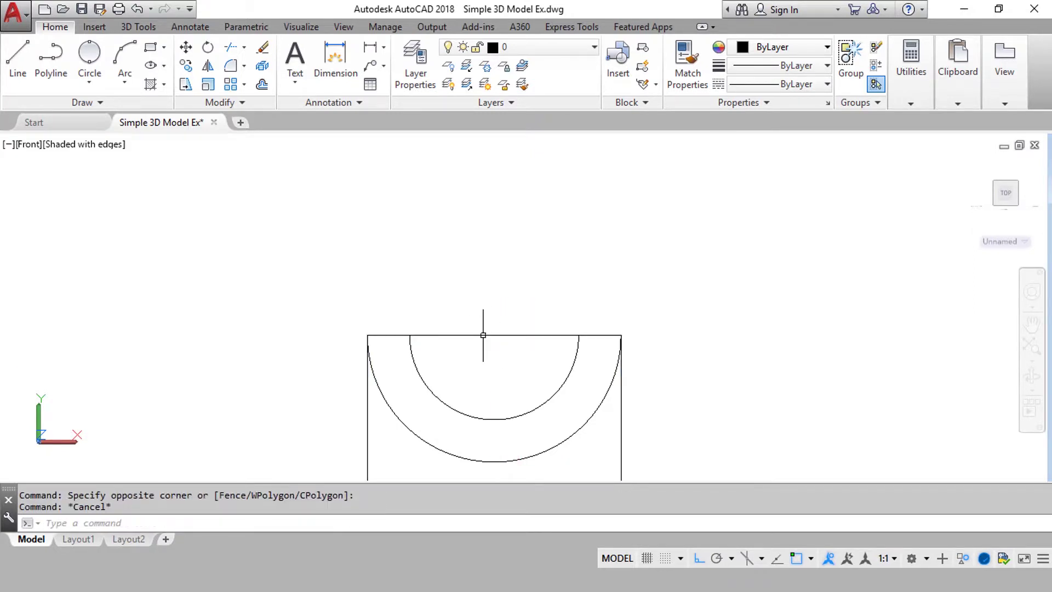
type("z")
key("Return")
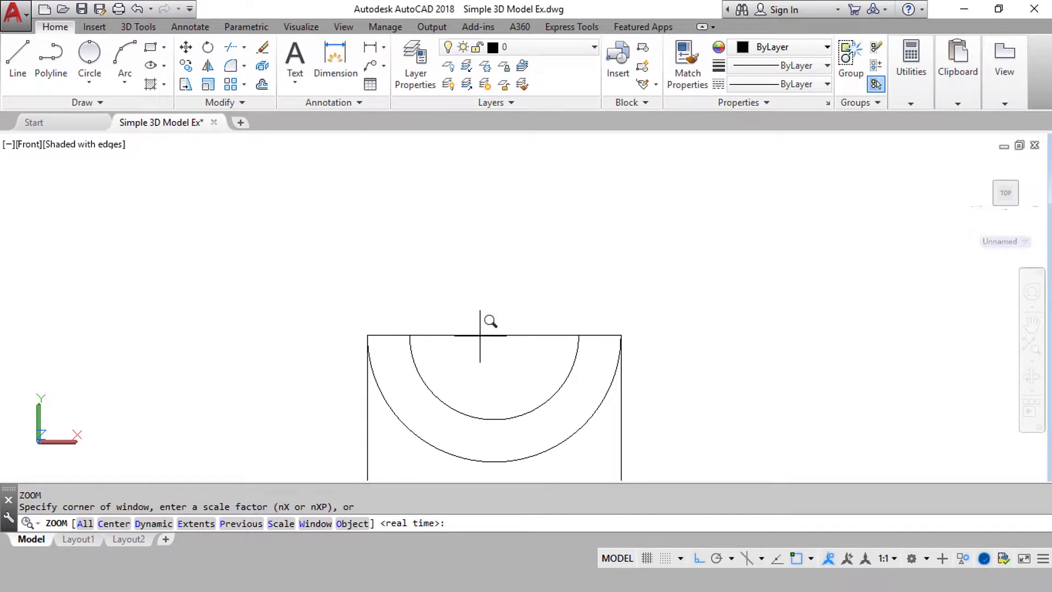
key("Escape")
Explode the rectangle into lines and trim the top line inside the arc.
type("x")
key("Return")
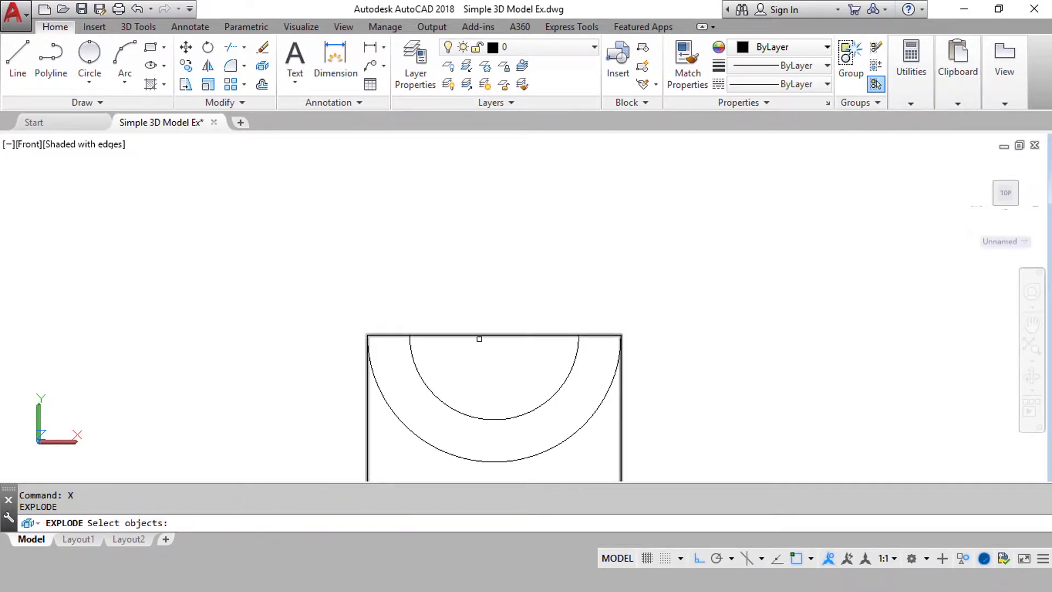
left_click(488, 333)
key("Return")
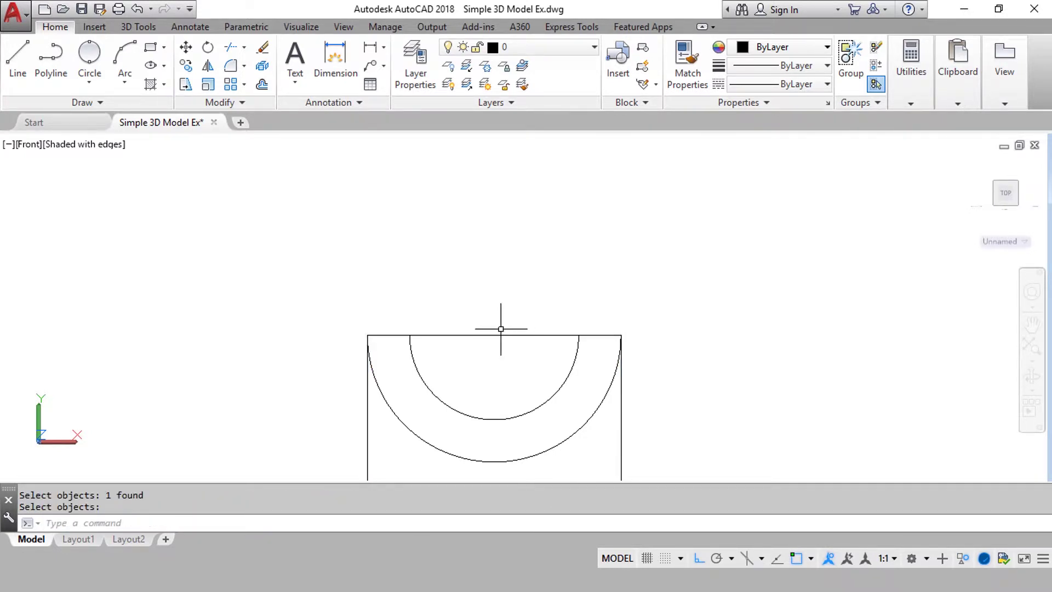
type("tr")
key("Return")
key("Return")
left_click(500, 327)
left_click(481, 348)
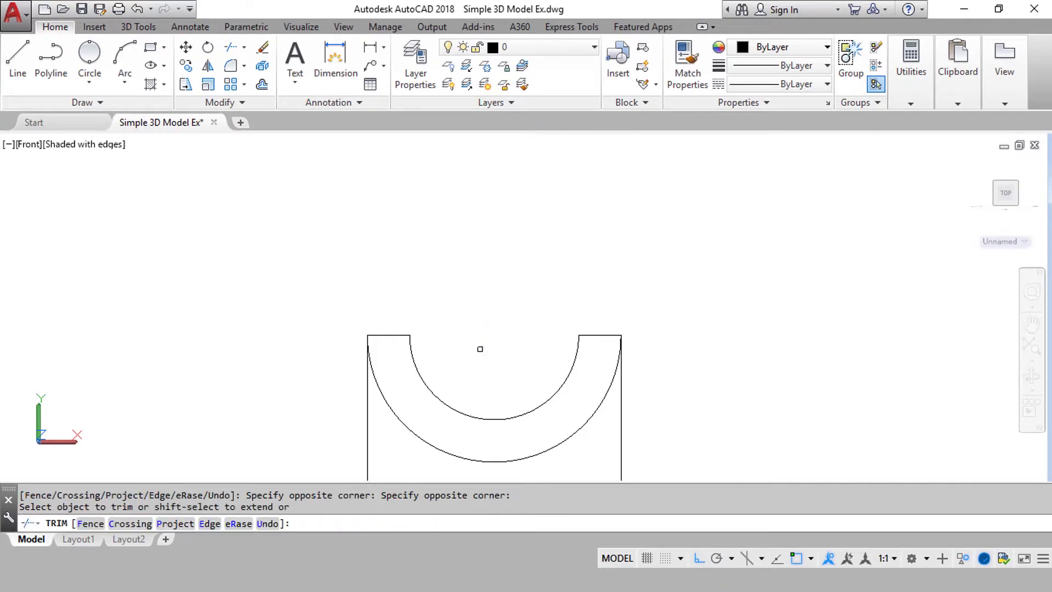
key("Escape")
scroll(534, 245, "down", 2)
Join the outer arc, both sides and the bottom line into one outline.
left_click(605, 395)
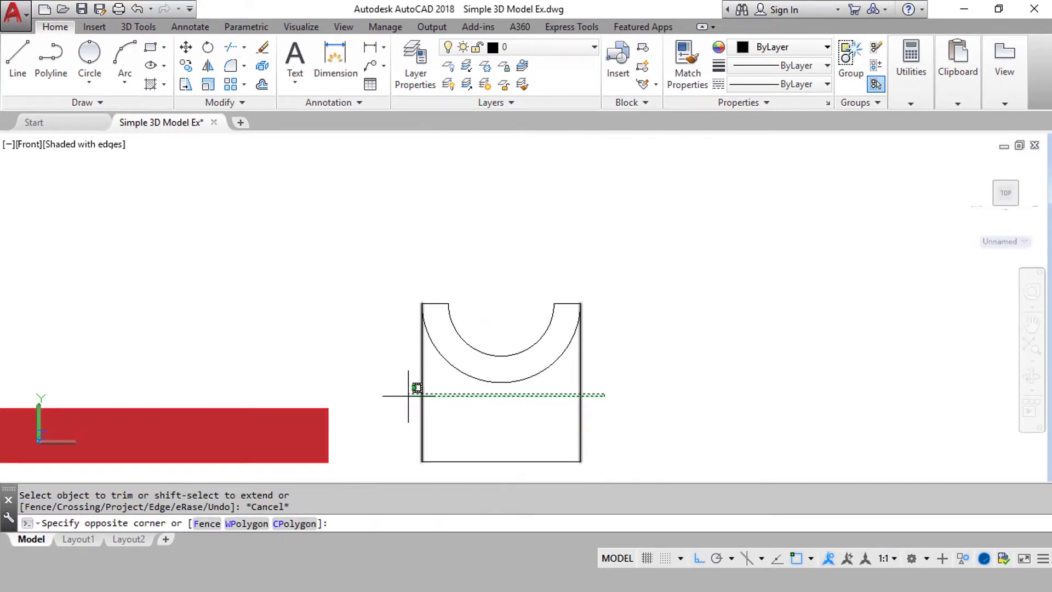
left_click(415, 364)
left_click(501, 422)
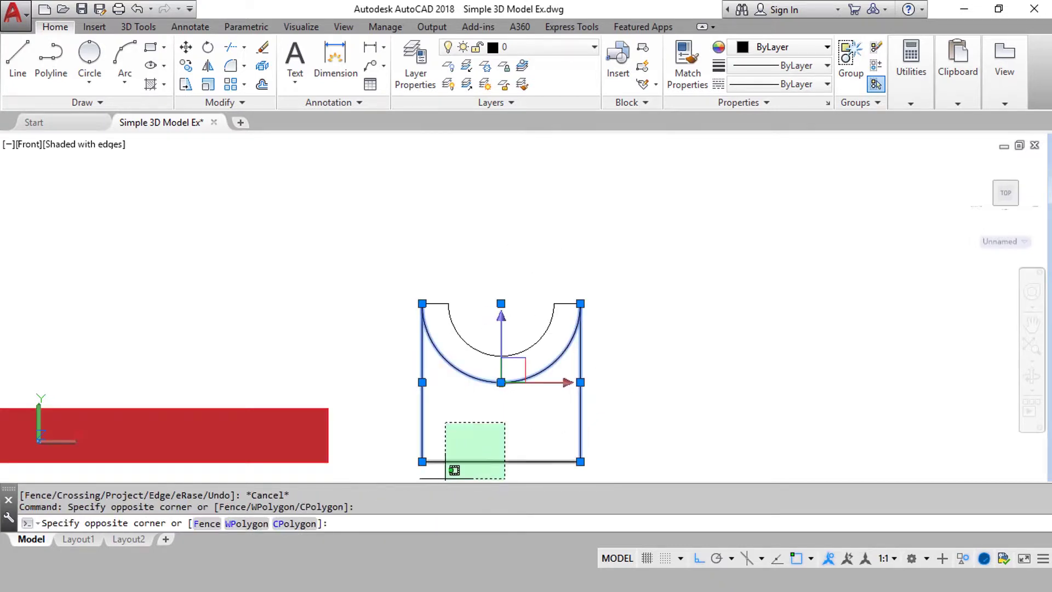
left_click(444, 464)
type("j")
key("Return")
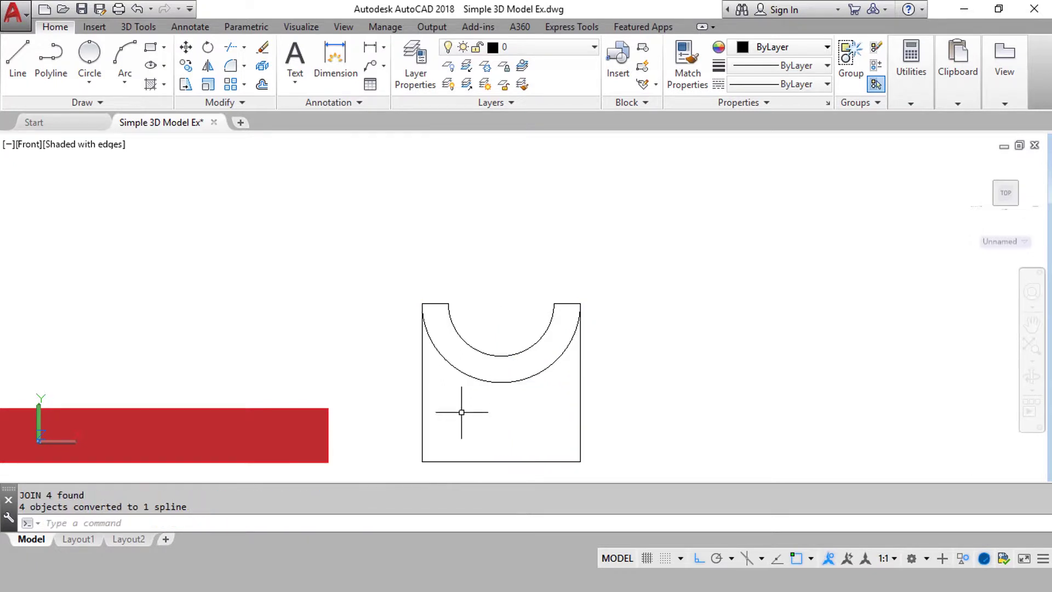
left_click(485, 359)
left_click(430, 415)
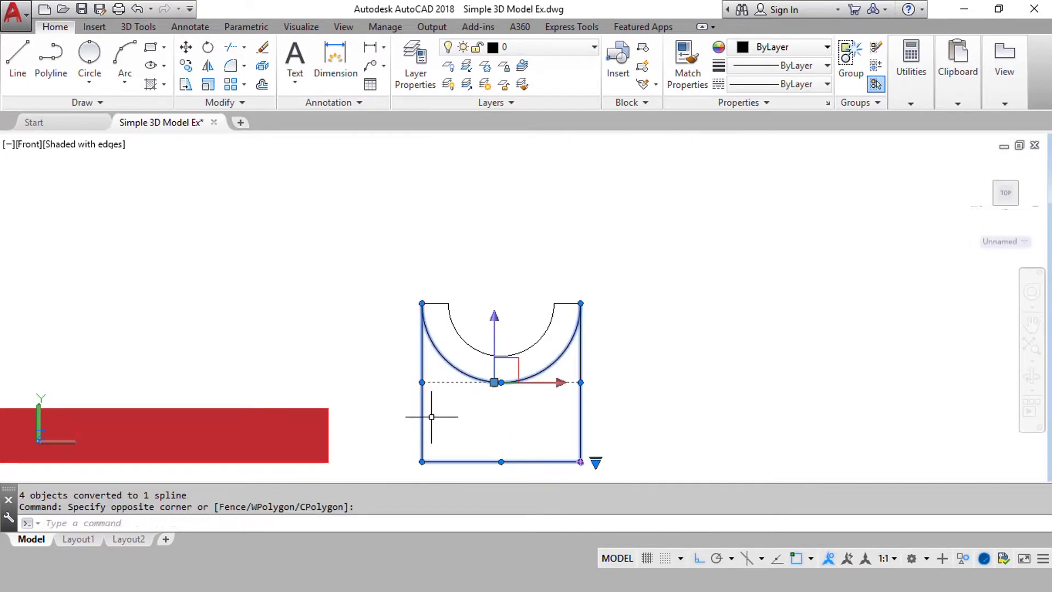
key("Escape")
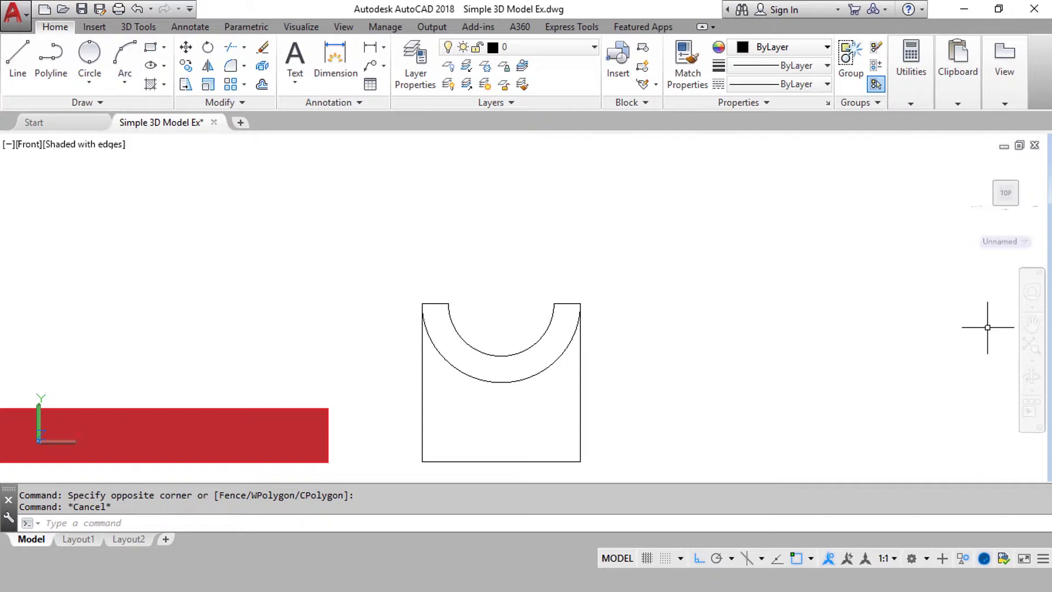
left_click(1031, 376)
mouse_move(662, 247)
left_mouse_down()
mouse_move(709, 275)
mouse_move(664, 346)
mouse_move(642, 263)
left_mouse_up()
scroll(648, 315, "up", 3)
key("Escape")
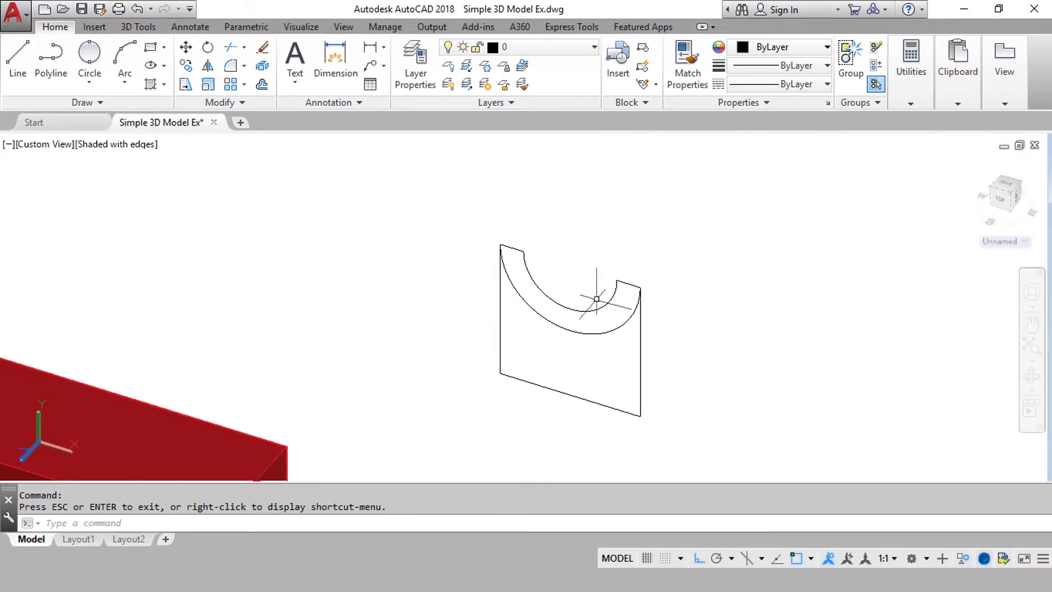
type("e")
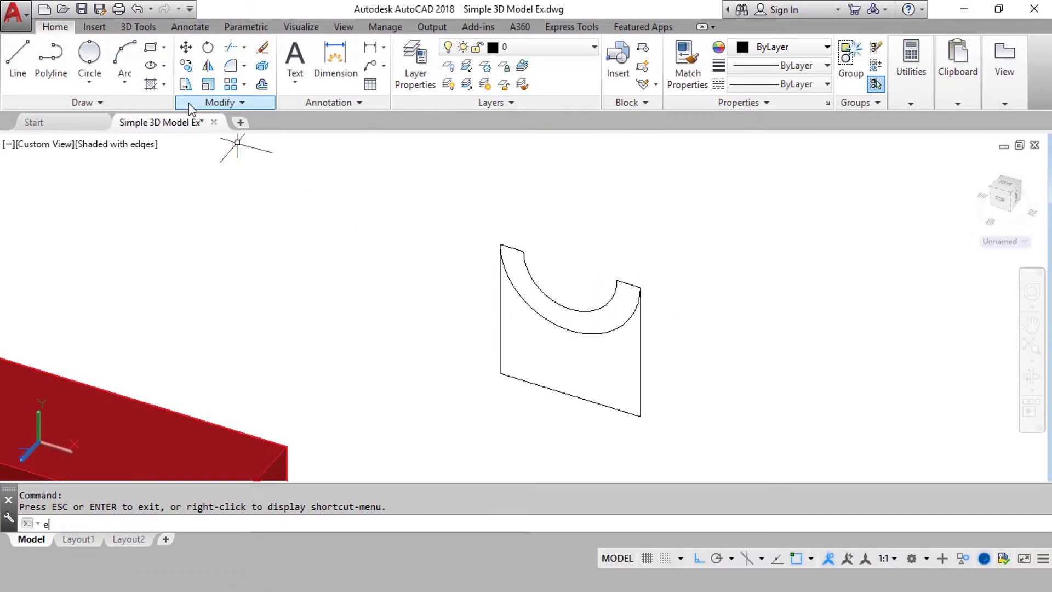
type("t")
key("Return")
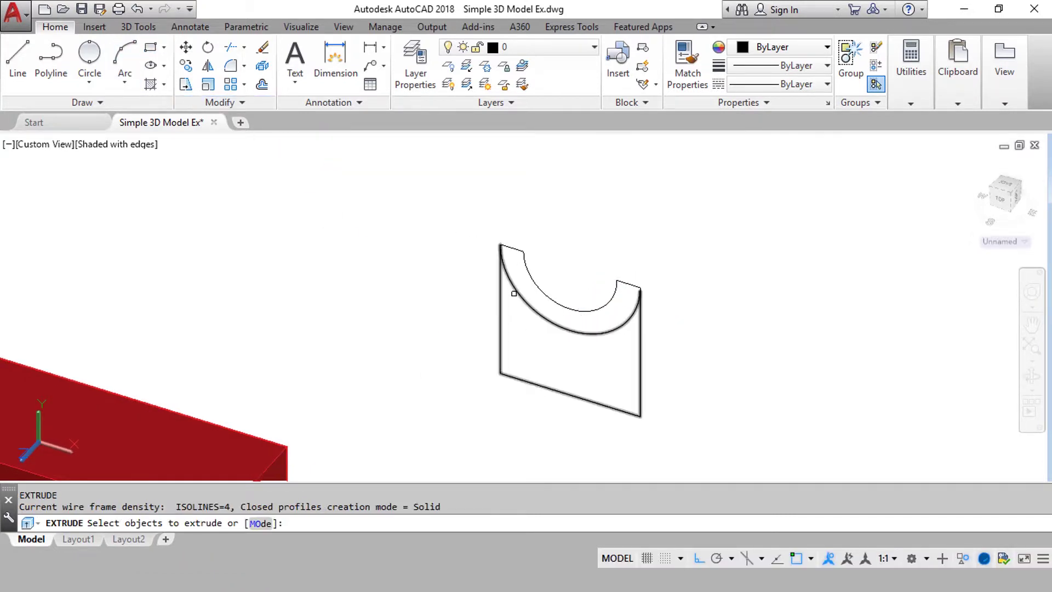
left_click(517, 291)
key("Return")
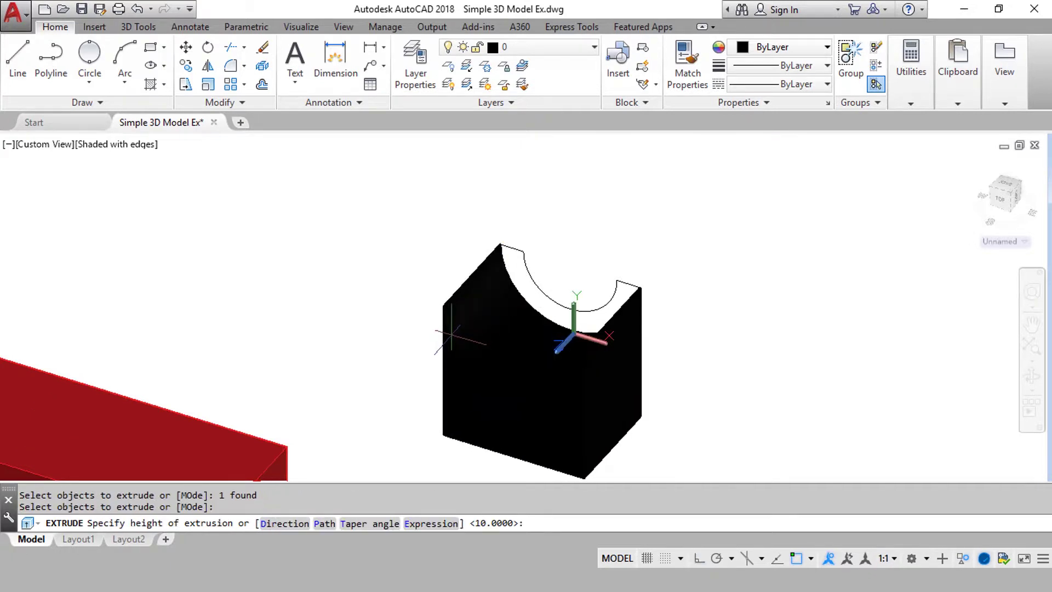
type("40")
key("Return")
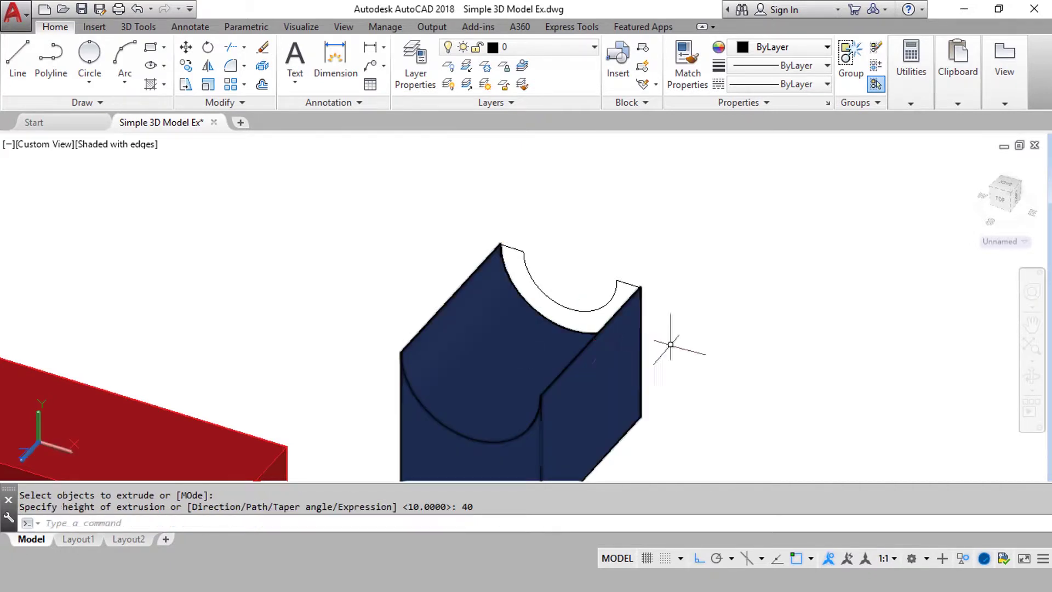
key("ctrl+z")
Colour the U-shaped profile red and extrude it 30 units.
left_click(638, 332)
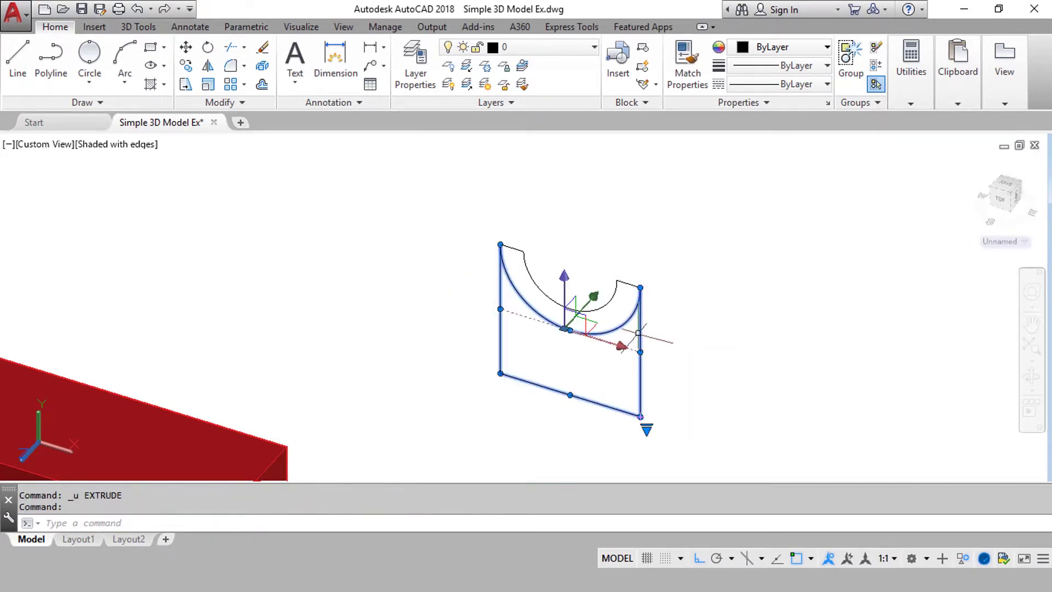
left_click(774, 48)
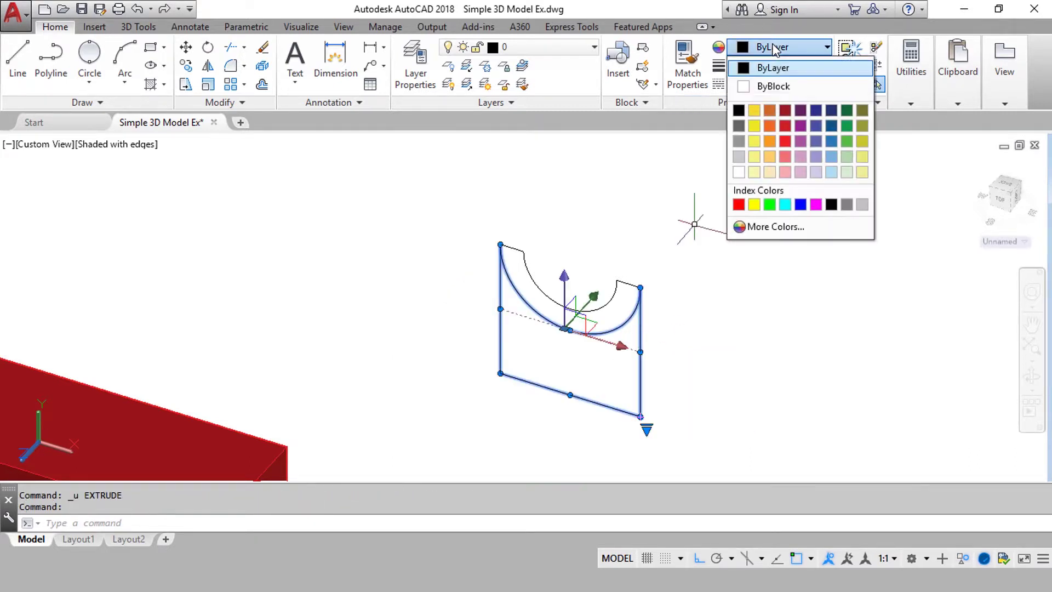
left_click(782, 140)
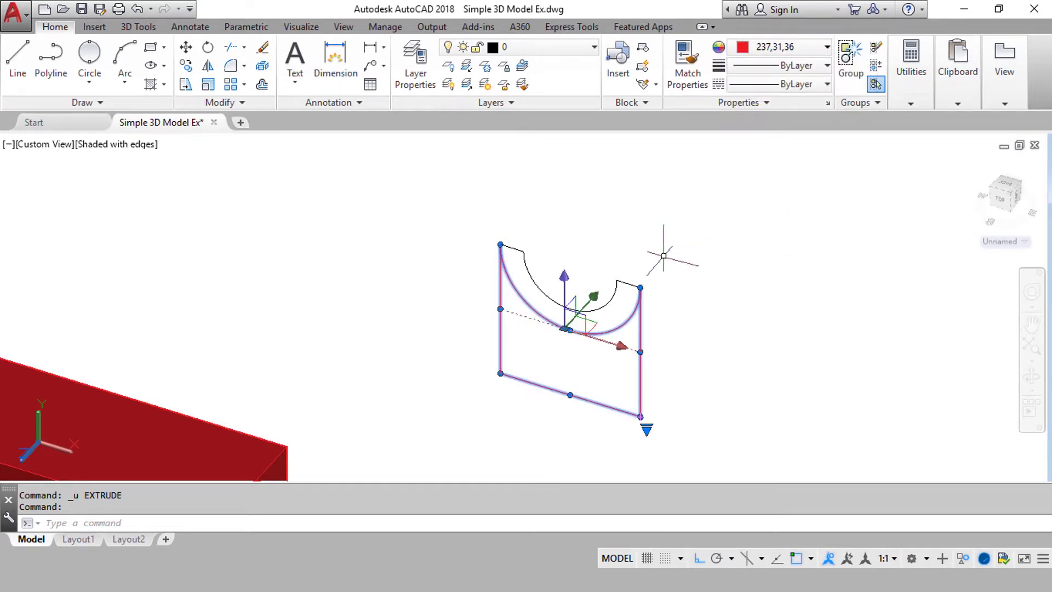
left_click(534, 523)
type("ext")
key("Return")
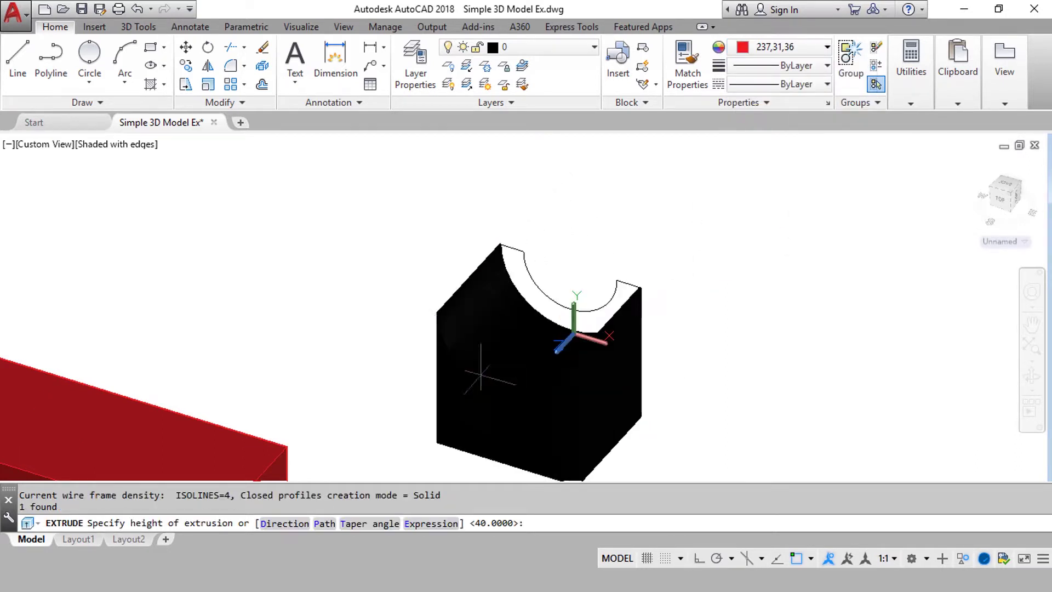
type("30")
key("Return")
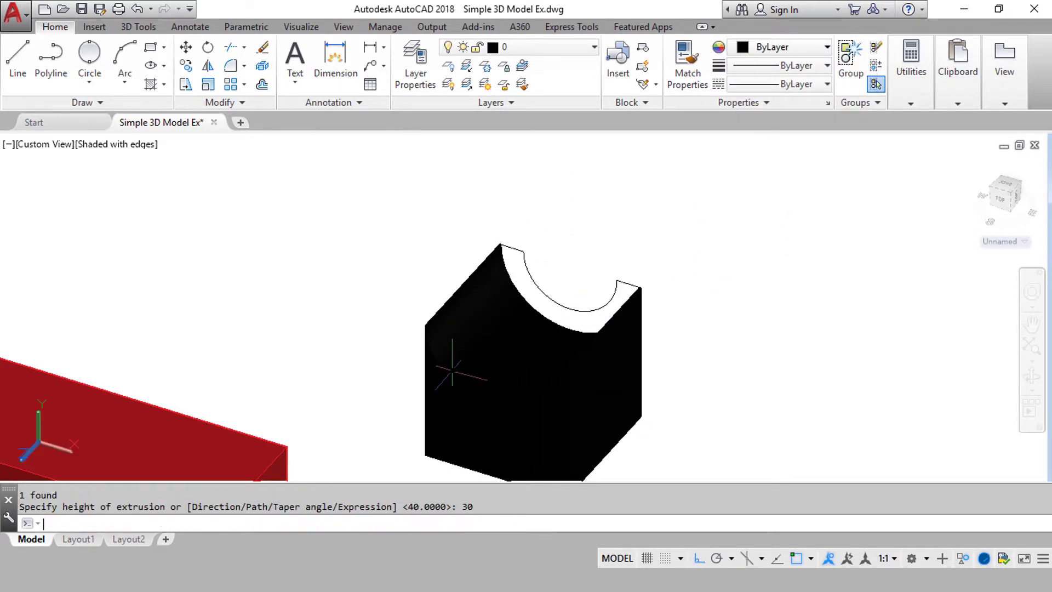
Make the extruded cradle solid red and switch to the 2D Wireframe visual style.
left_click(569, 353)
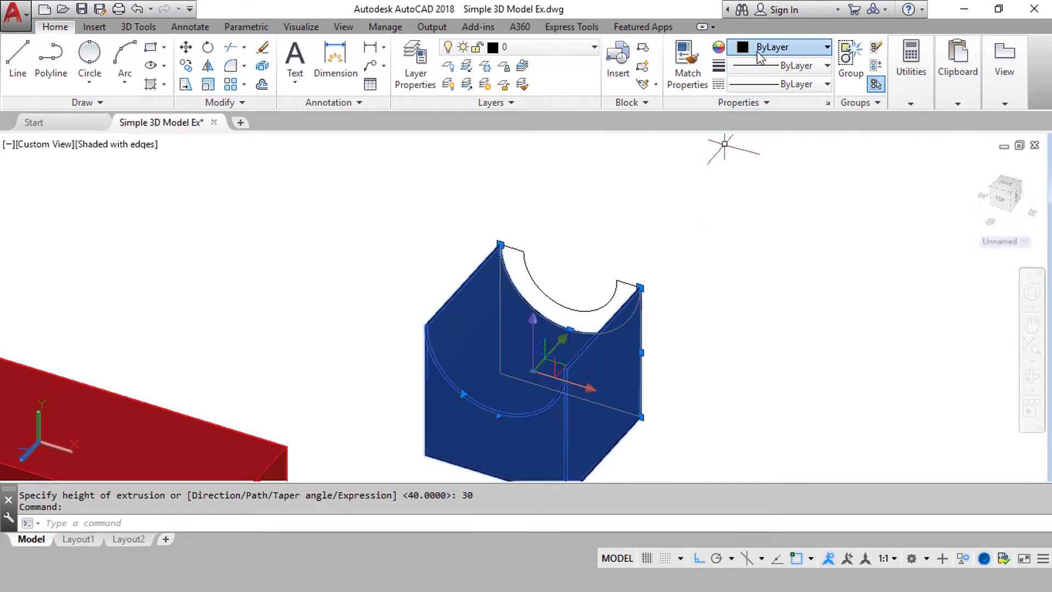
left_click(783, 46)
left_click(738, 204)
key("Escape")
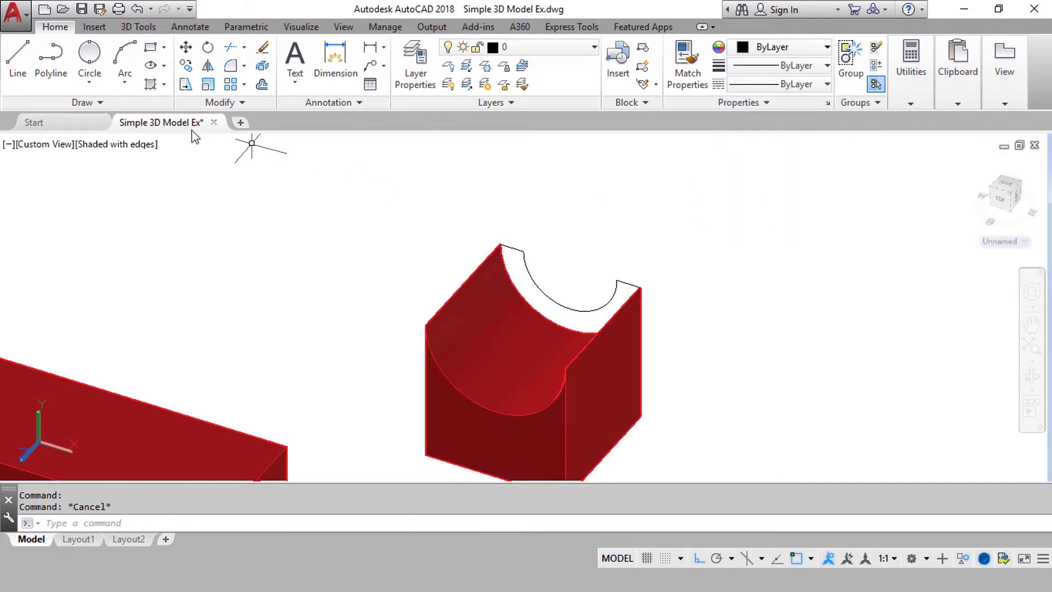
left_click(132, 146)
left_click(189, 181)
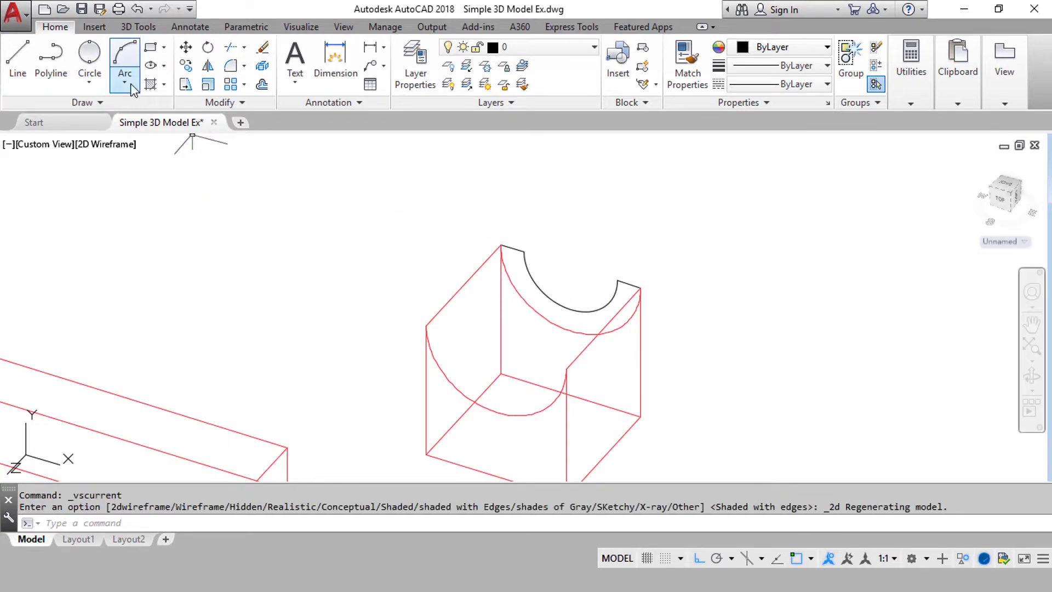
Draw a 2-point circle across the cradle's top corners and trim away its upper half.
left_click(89, 58)
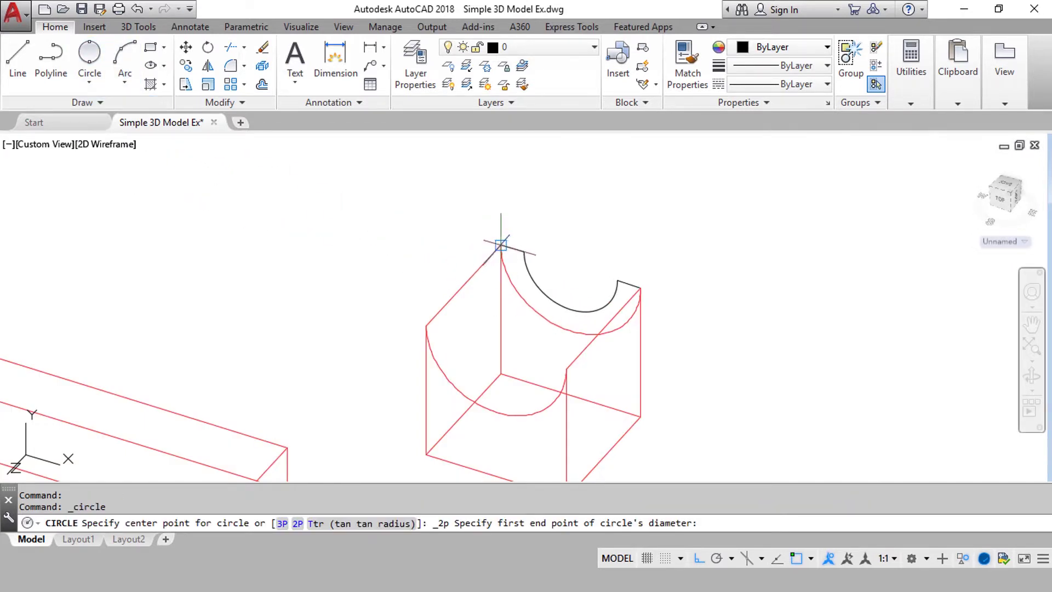
left_click(500, 245)
left_click(640, 286)
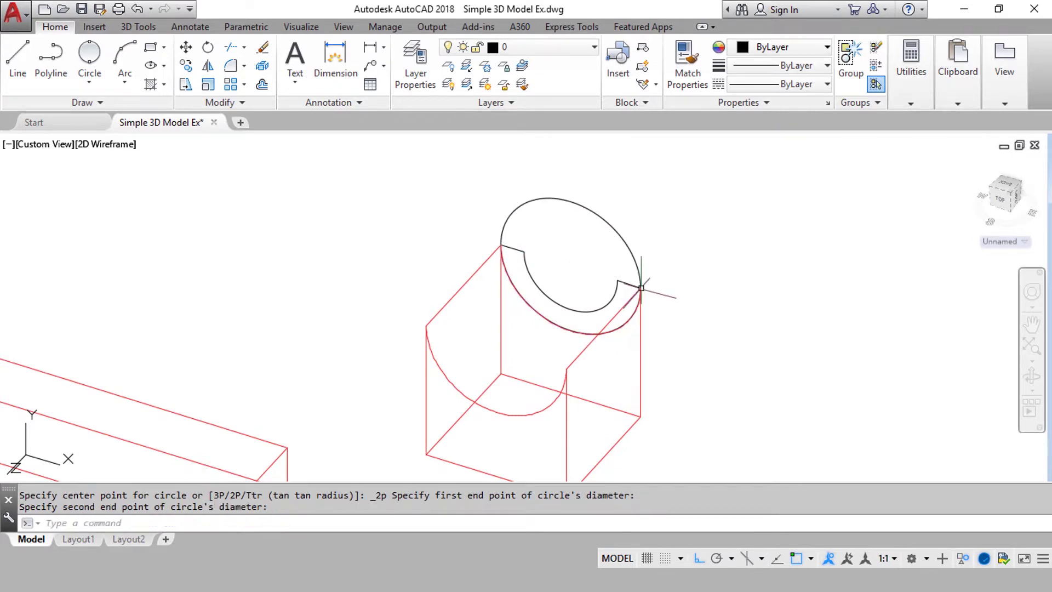
type("t")
key("Return")
key("Return")
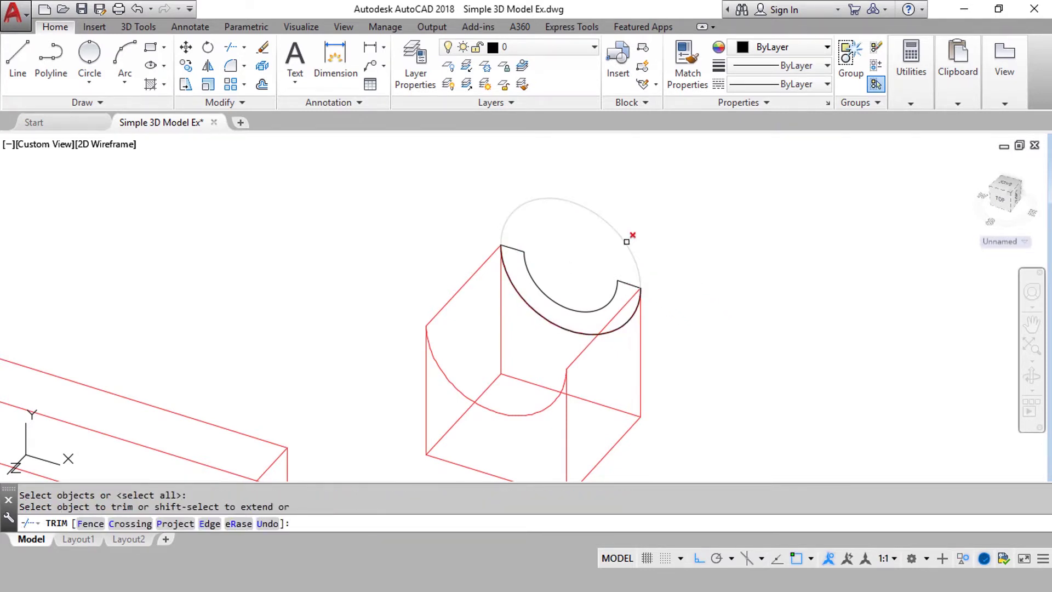
left_click(626, 241)
key("Escape")
Join the outer arc, inner arc and short edges into one closed half-ring polyline.
scroll(630, 257, "up", 2)
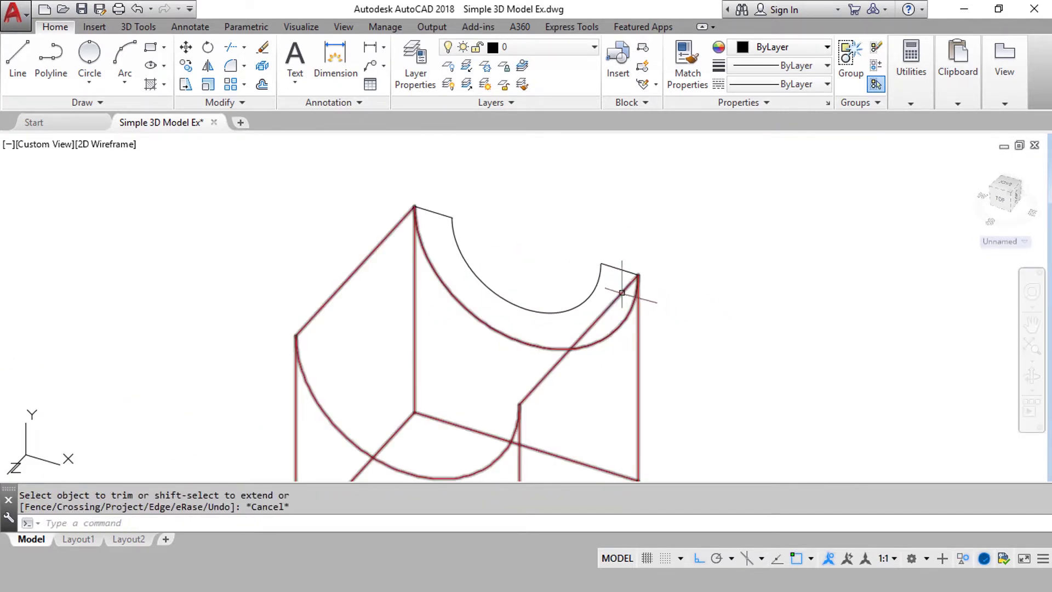
left_click(634, 286)
left_click(607, 264)
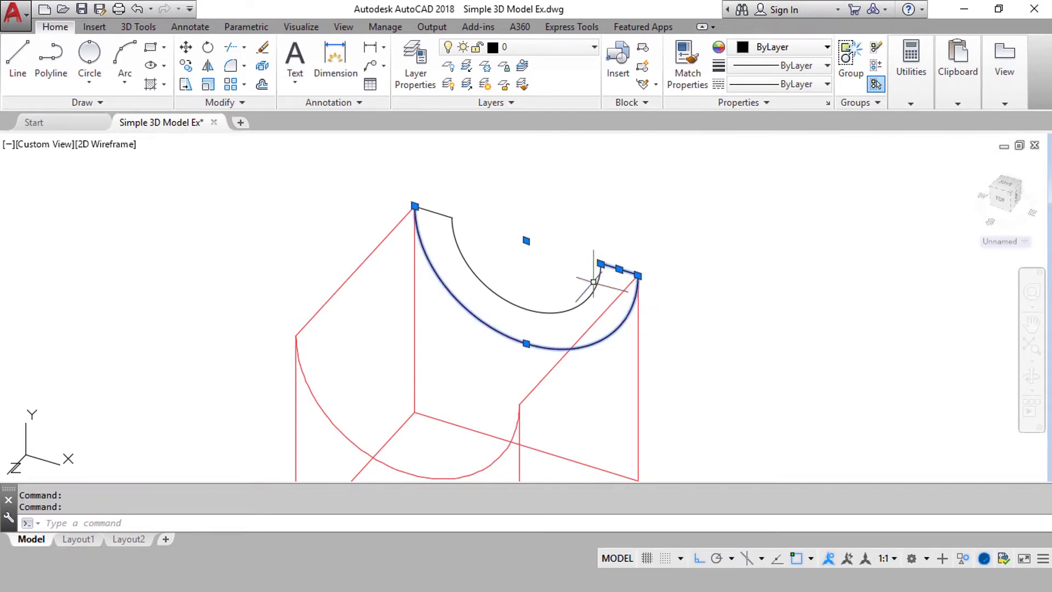
left_click(439, 211)
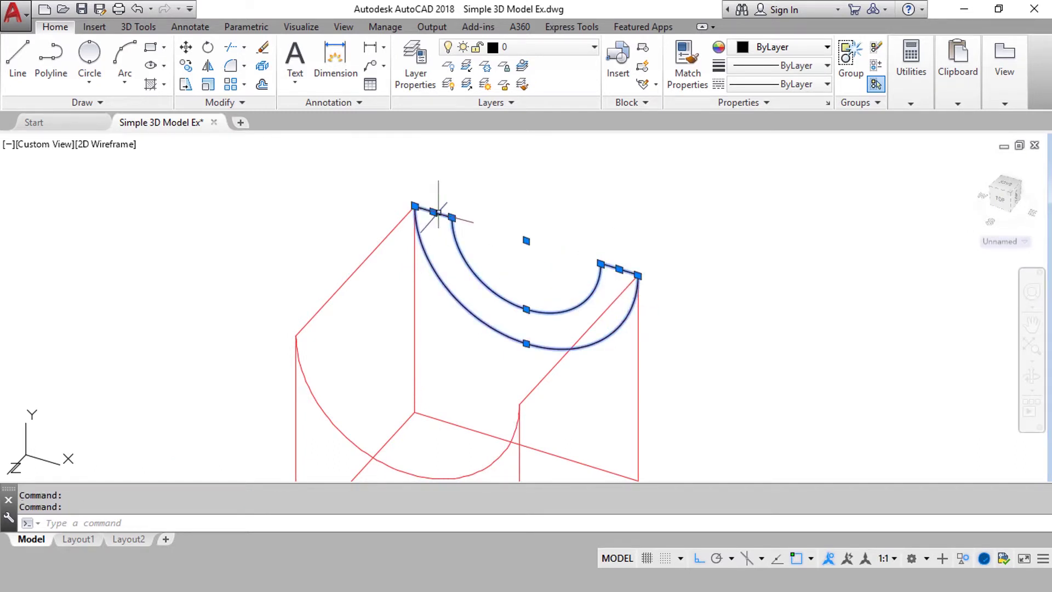
type("j")
key("Return")
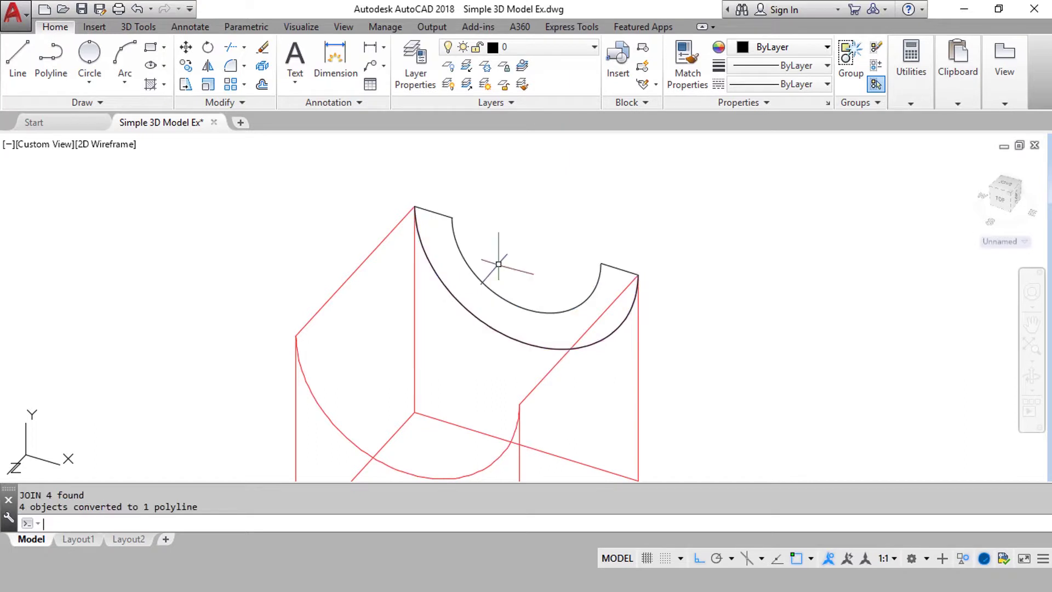
scroll(564, 240, "down", 2)
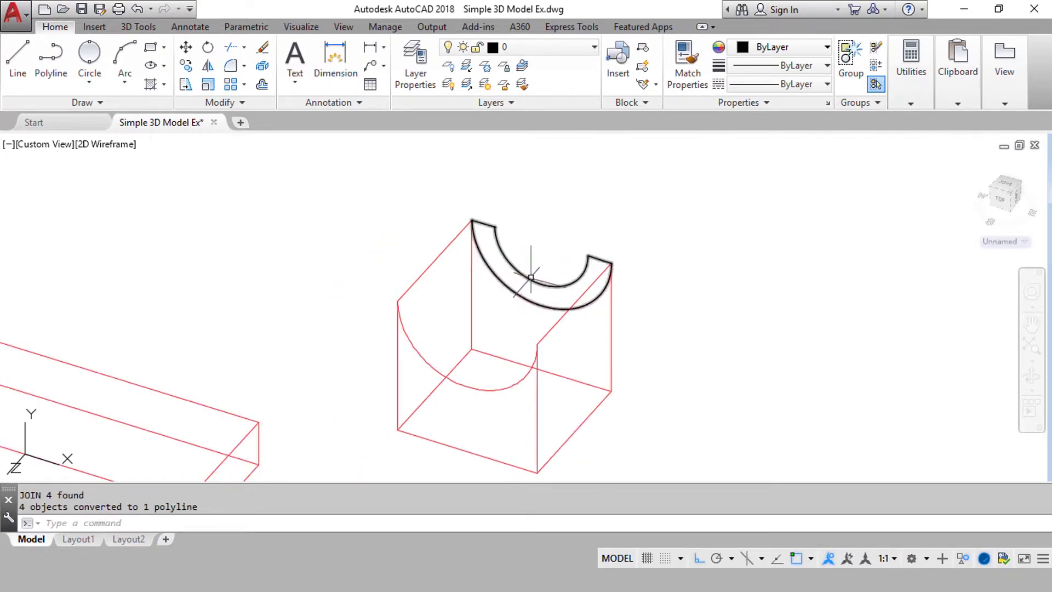
type("ext")
Extrude the joined half-ring polyline 40 units into a curved solid.
key("Return")
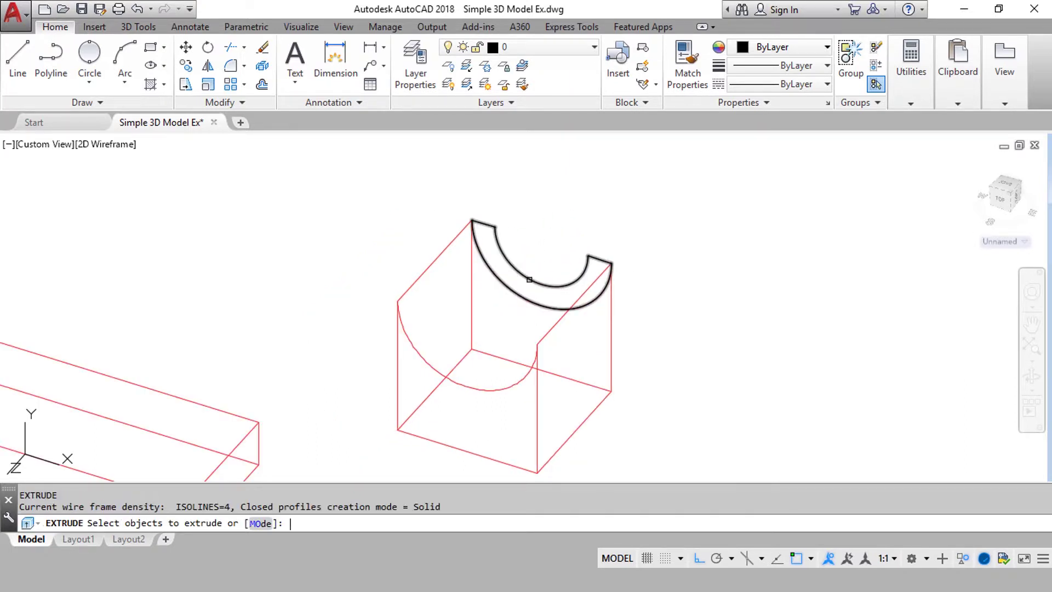
left_click(529, 279)
key("Return")
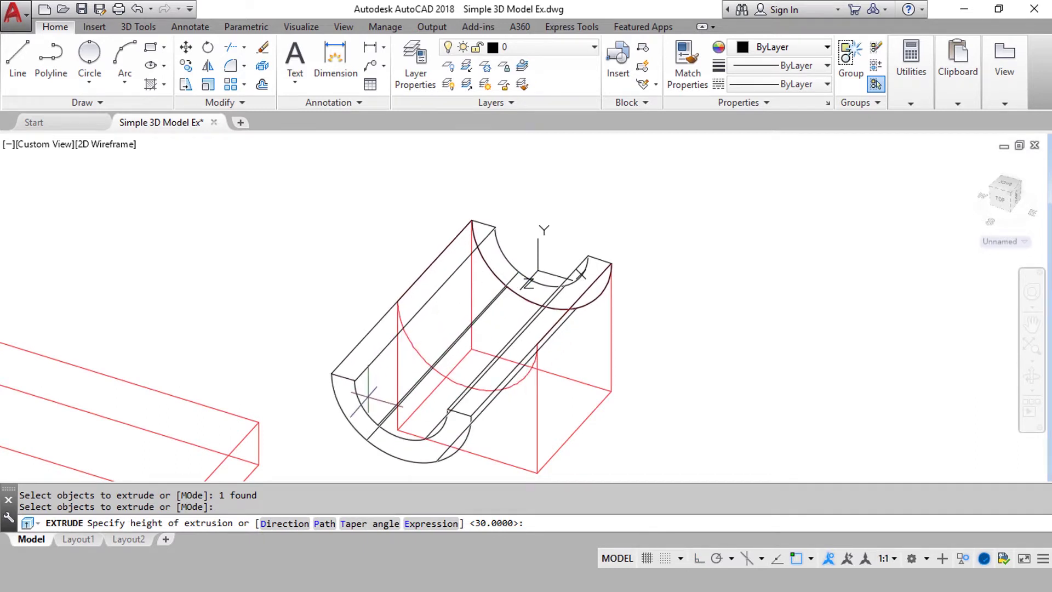
type("40")
key("Return")
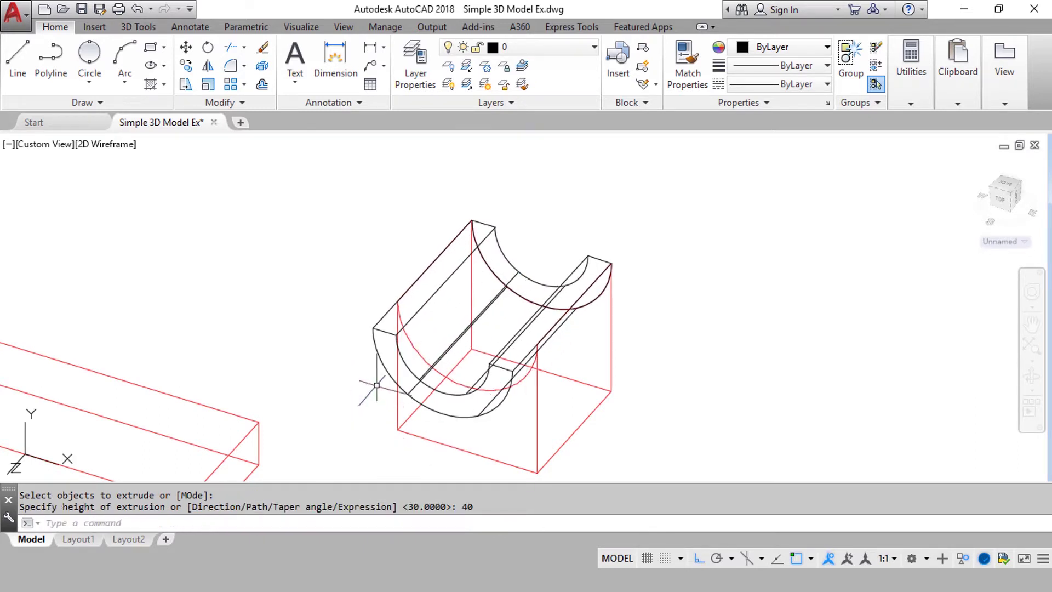
scroll(370, 387, "down", 3)
type("UNI")
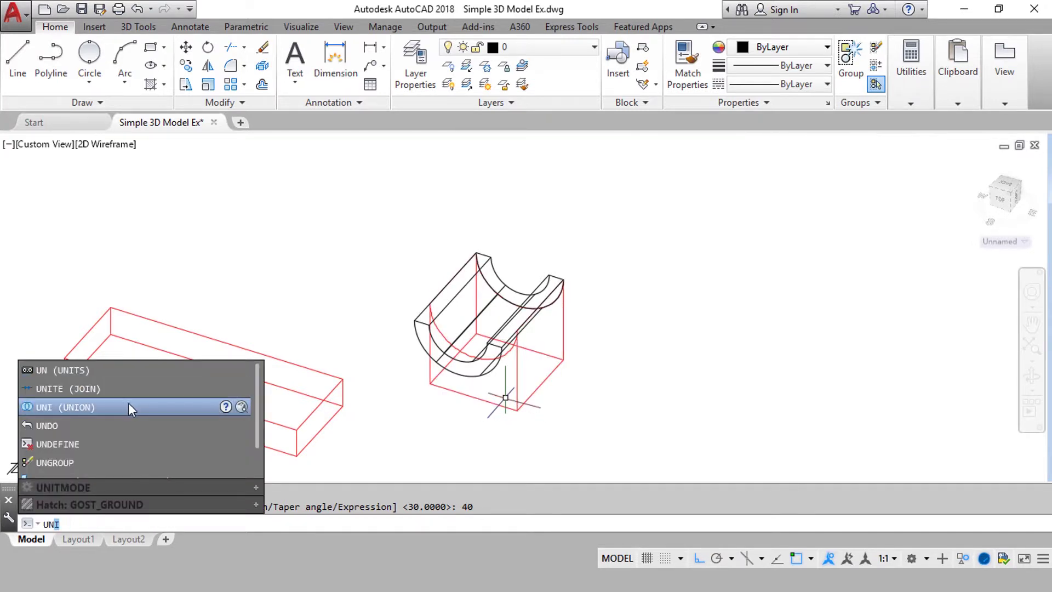
Union the cradle block with the curved half-ring solid.
left_click(125, 404)
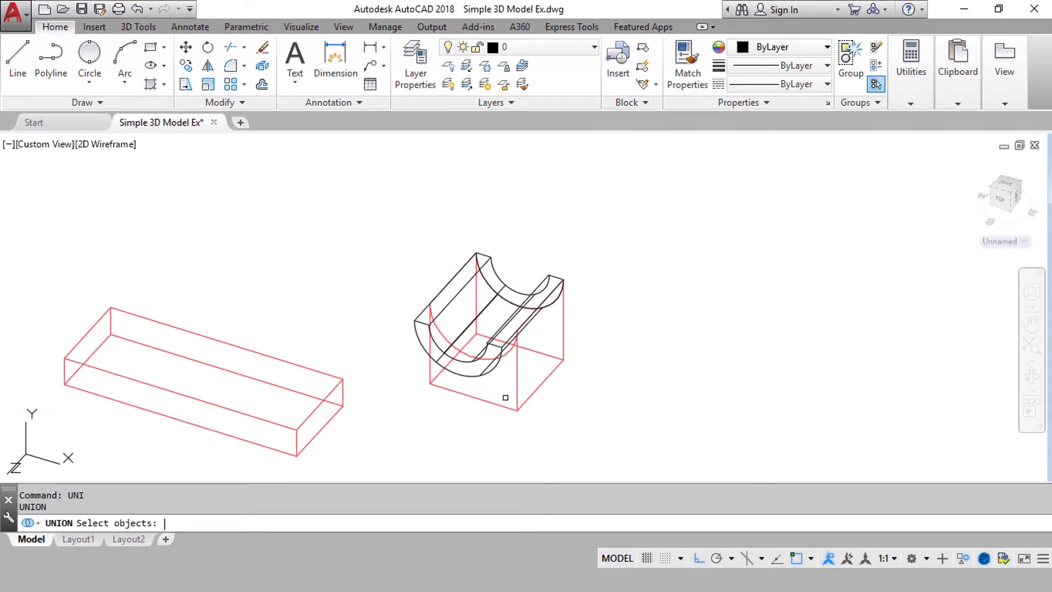
left_click(568, 328)
left_click(537, 286)
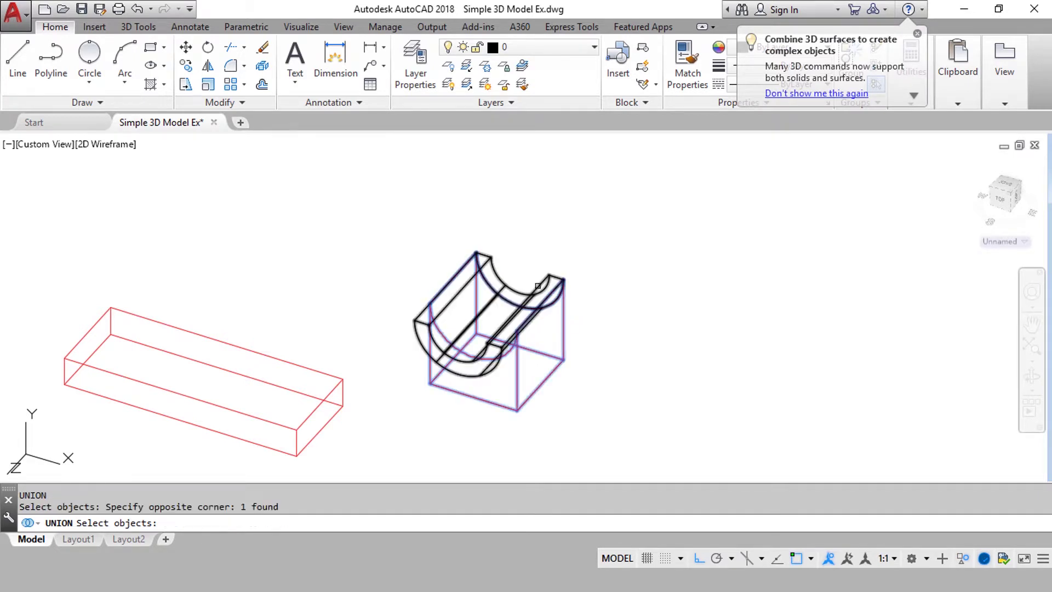
left_click(537, 285)
key("Return")
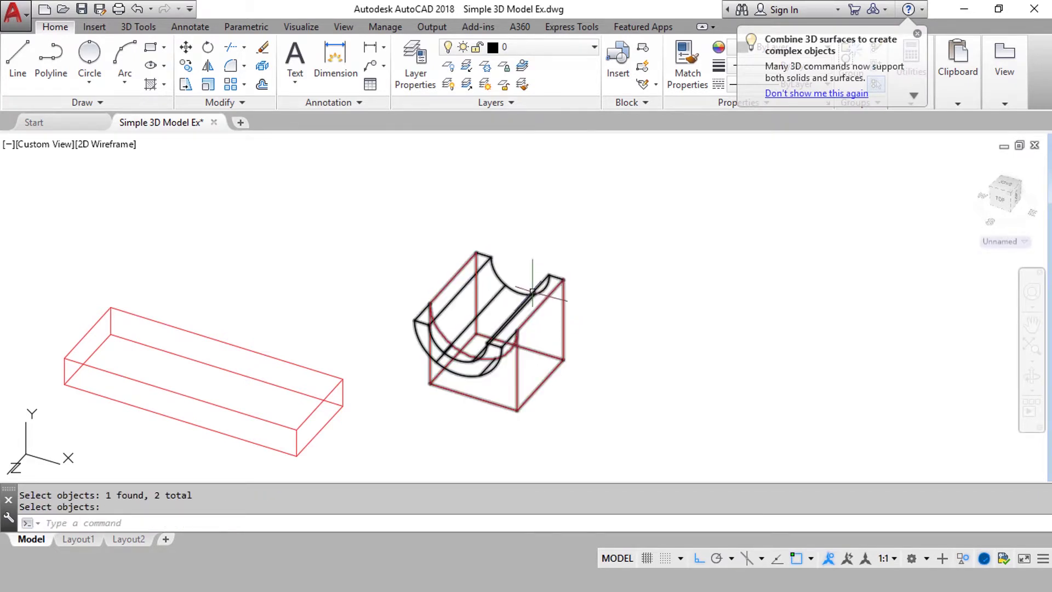
Recolour the merged cradle solid red.
left_click(608, 236)
left_click(470, 371)
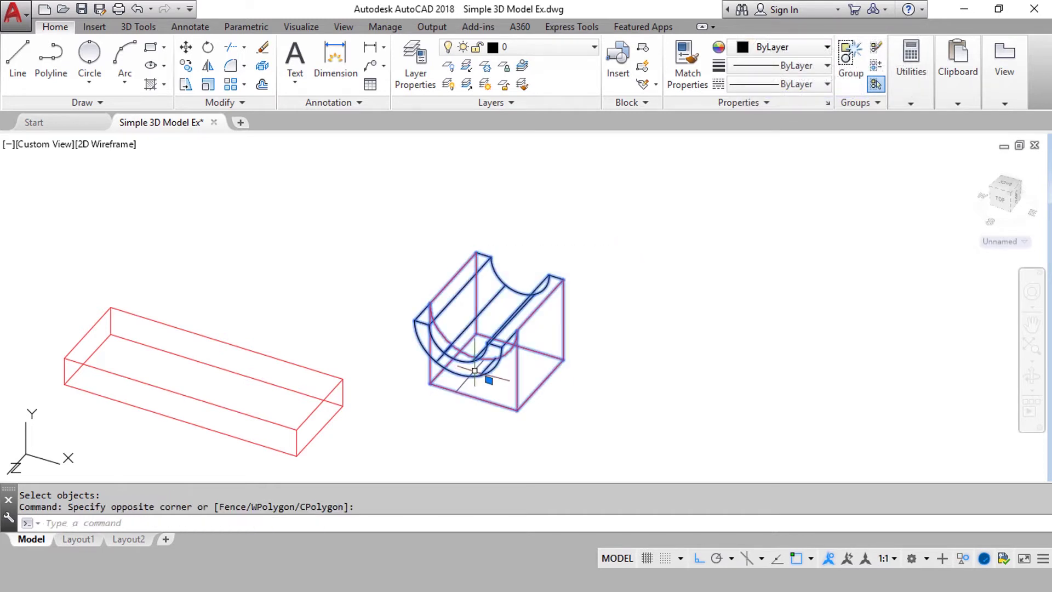
key("Escape")
left_click(501, 356)
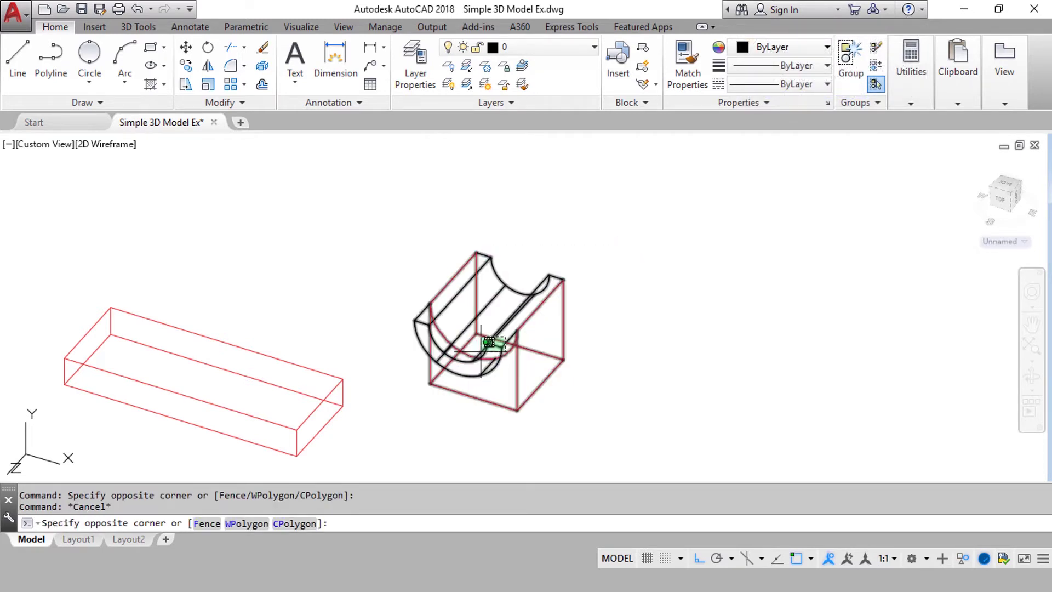
left_click(476, 337)
left_click(780, 47)
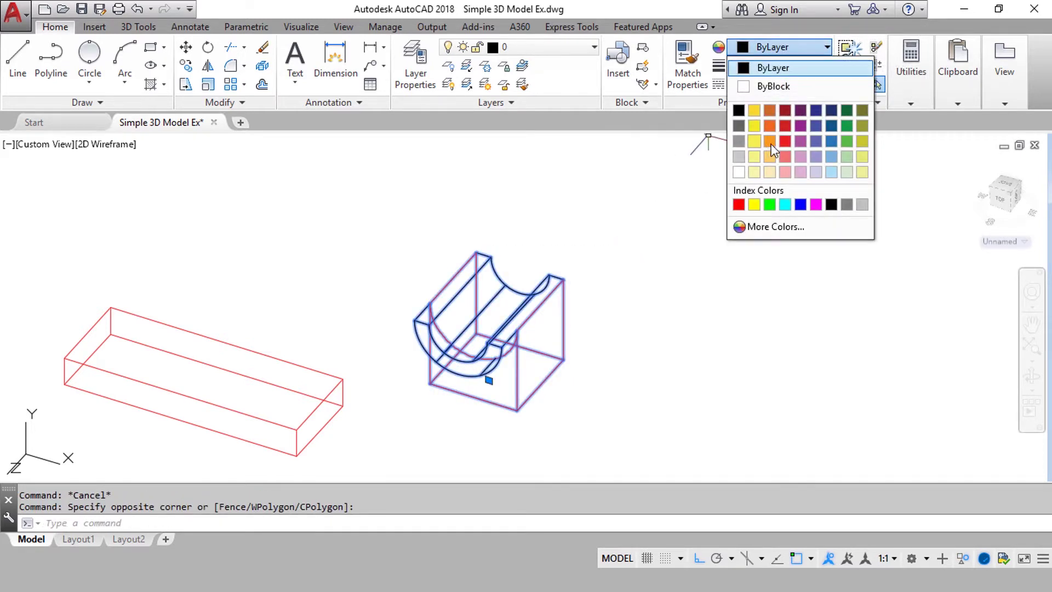
left_click(790, 143)
key("Escape")
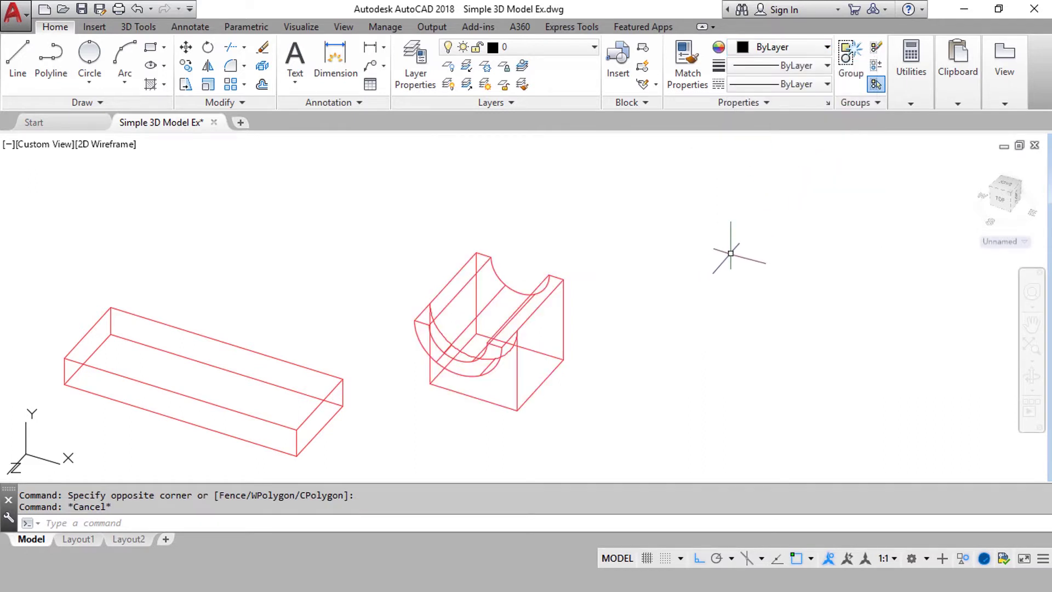
Move the cradle block by its lower corner onto the top of the long base box.
key("Return")
left_click(513, 383)
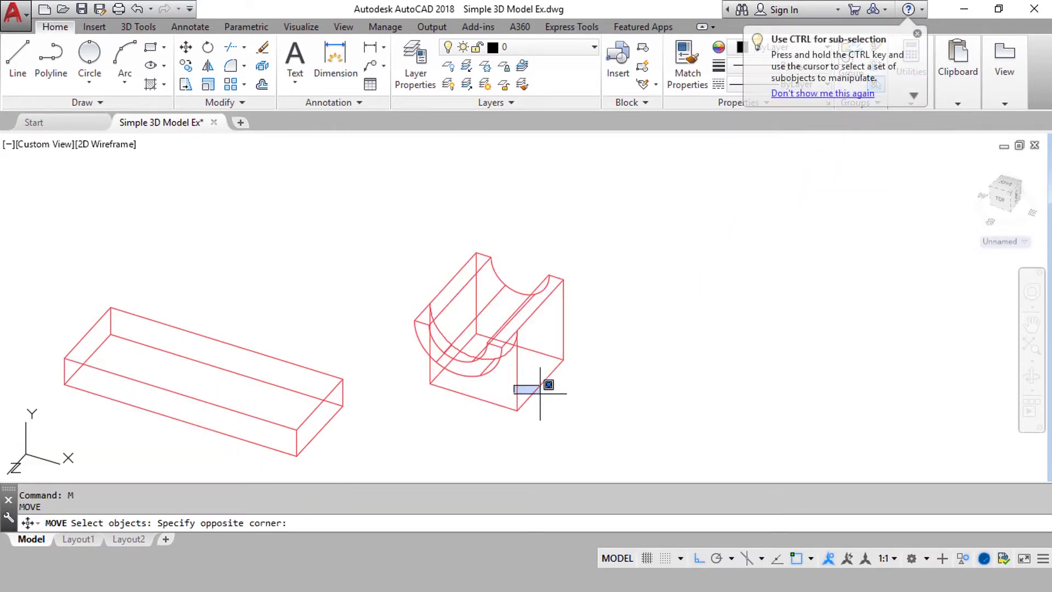
left_click(539, 385)
double_click(471, 421)
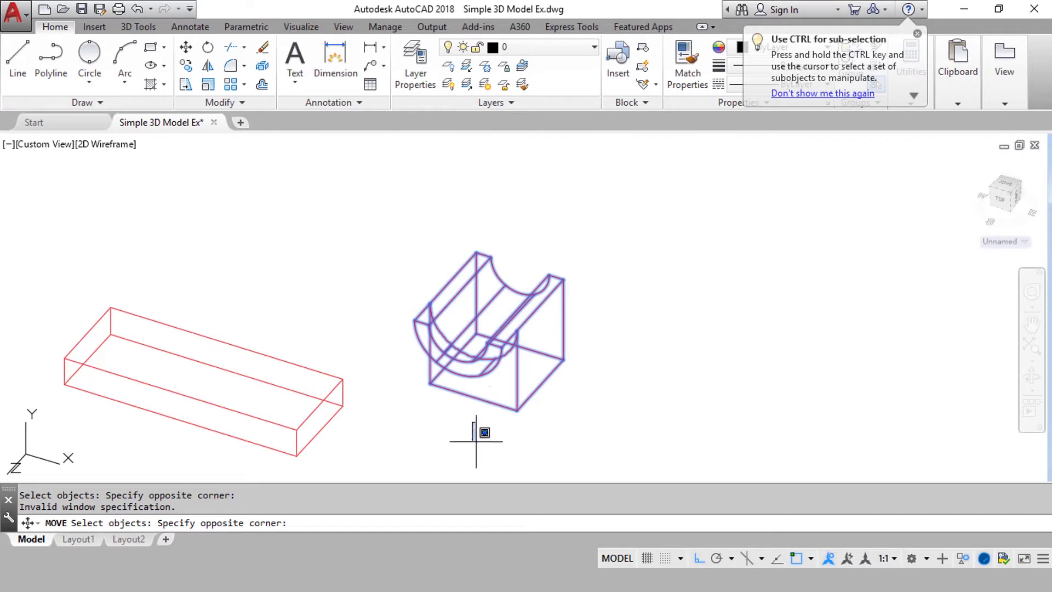
key("Return")
left_click(473, 397)
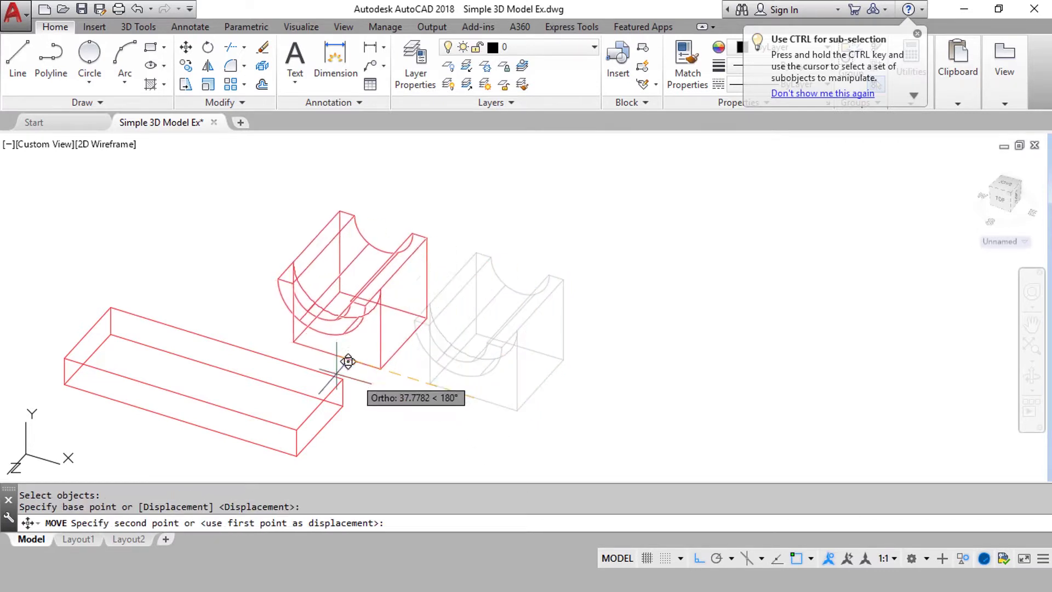
left_click(191, 376)
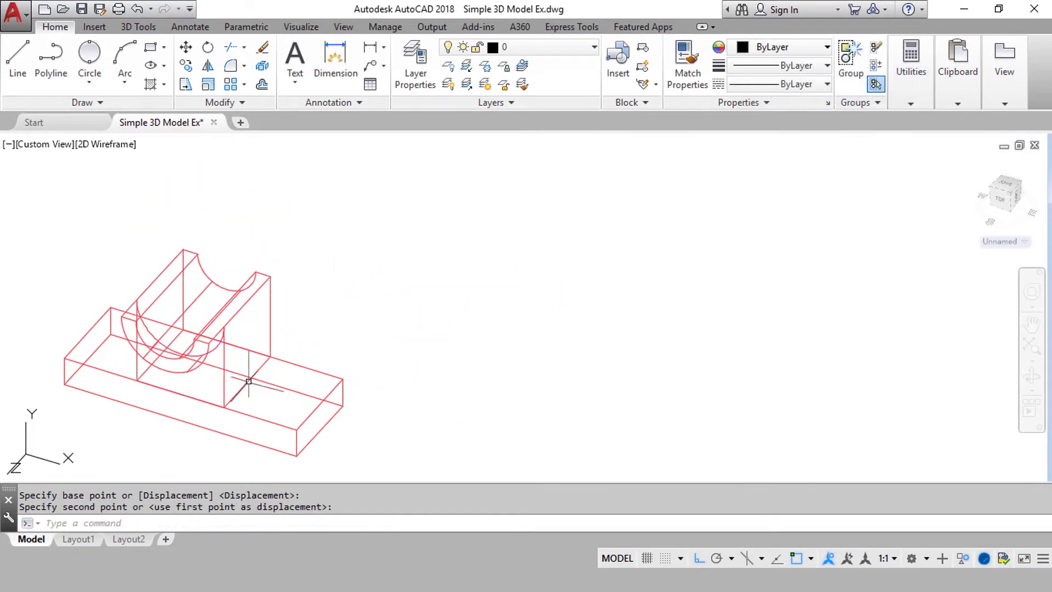
scroll(706, 235, "down", 3)
scroll(397, 270, "up", 5)
scroll(399, 356, "up", 1)
scroll(679, 291, "down", 2)
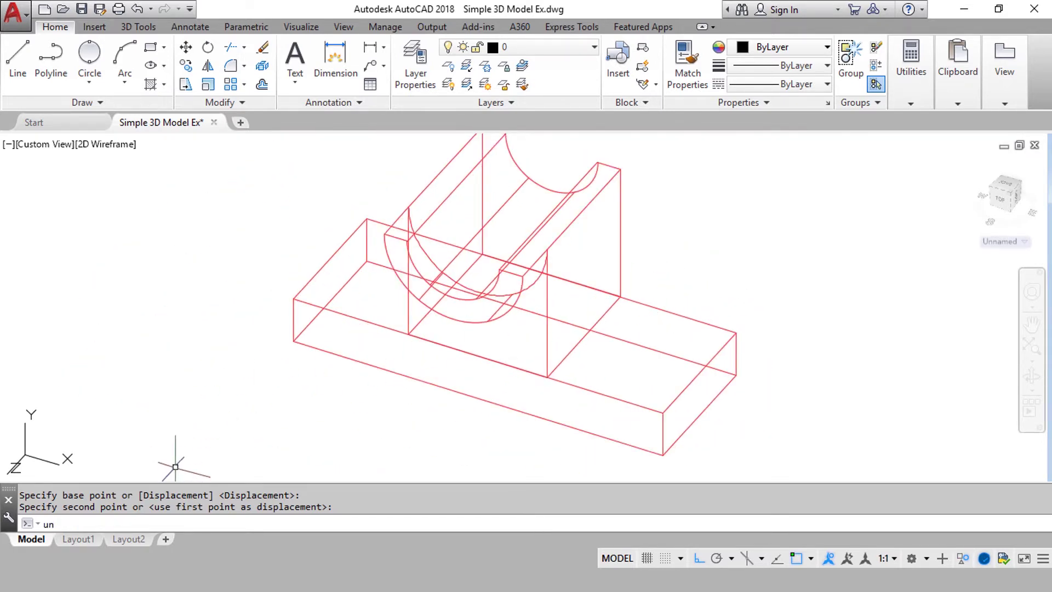
Union the long base box and the cradle block into one solid.
left_click(104, 420)
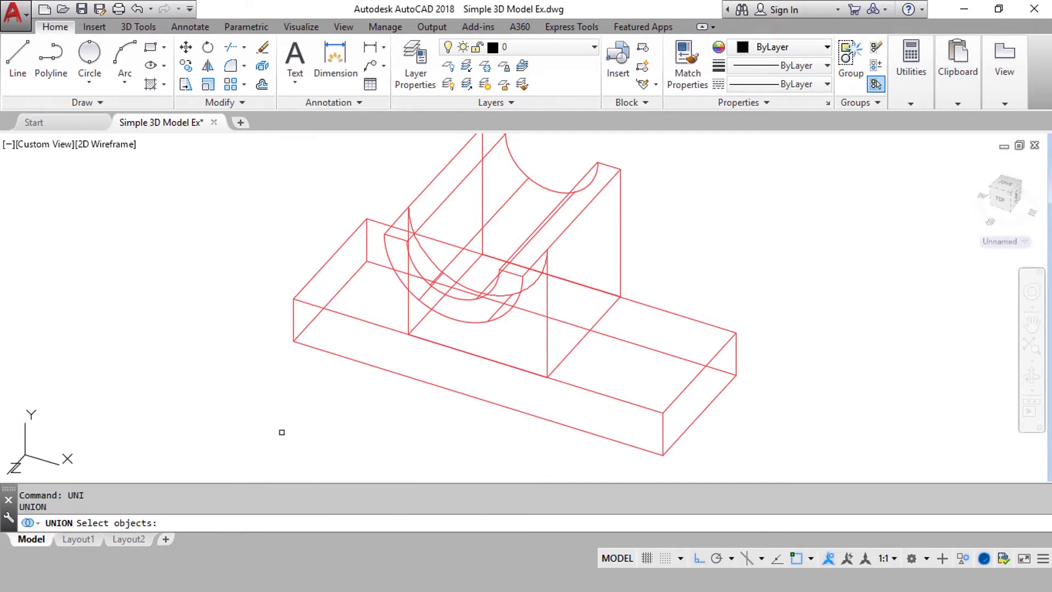
left_click(588, 387)
left_click(481, 415)
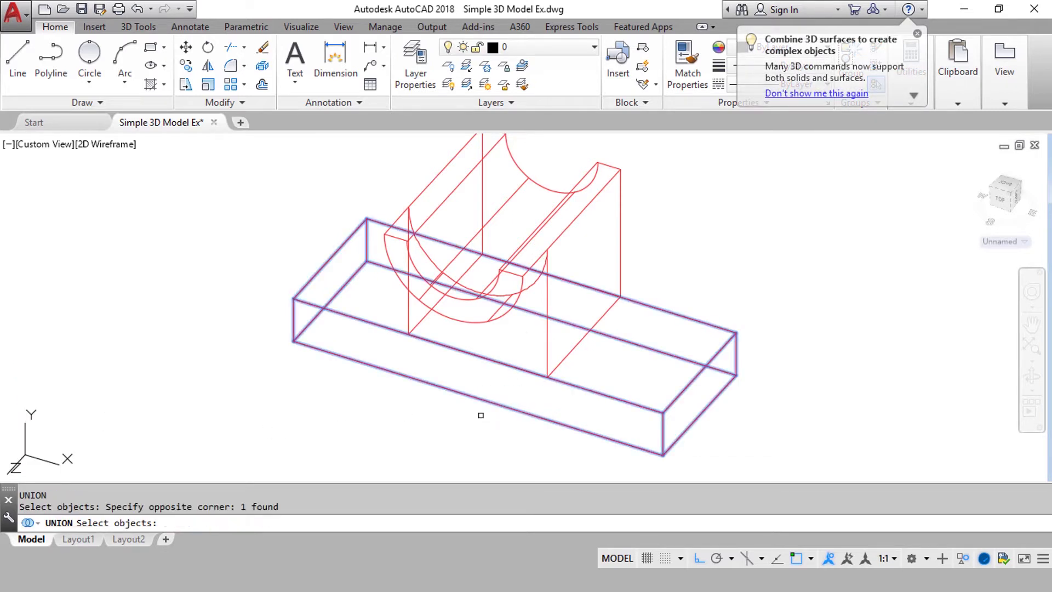
left_click(545, 322)
key("Return")
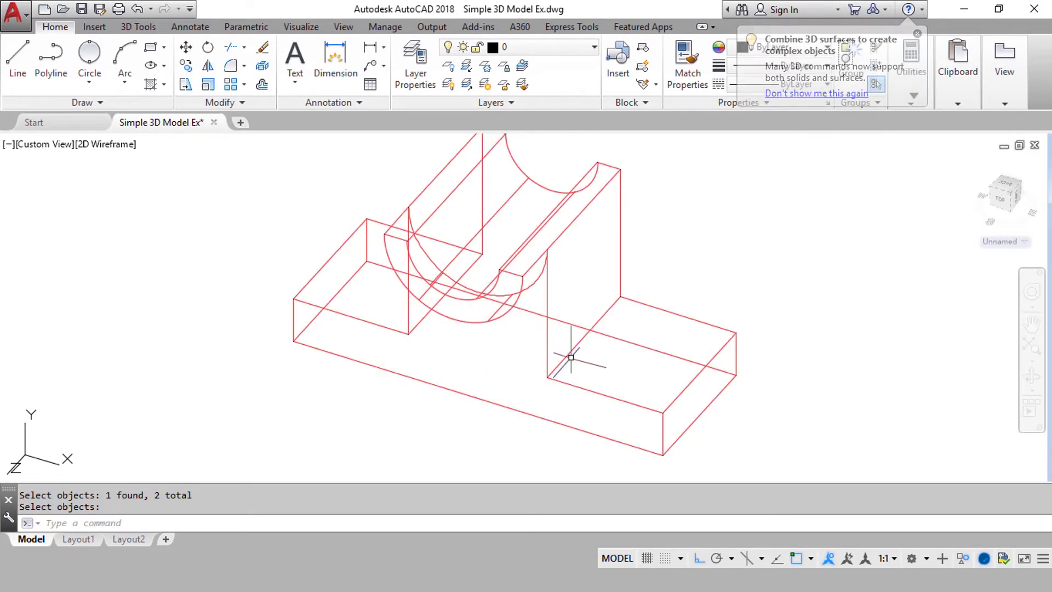
type("c")
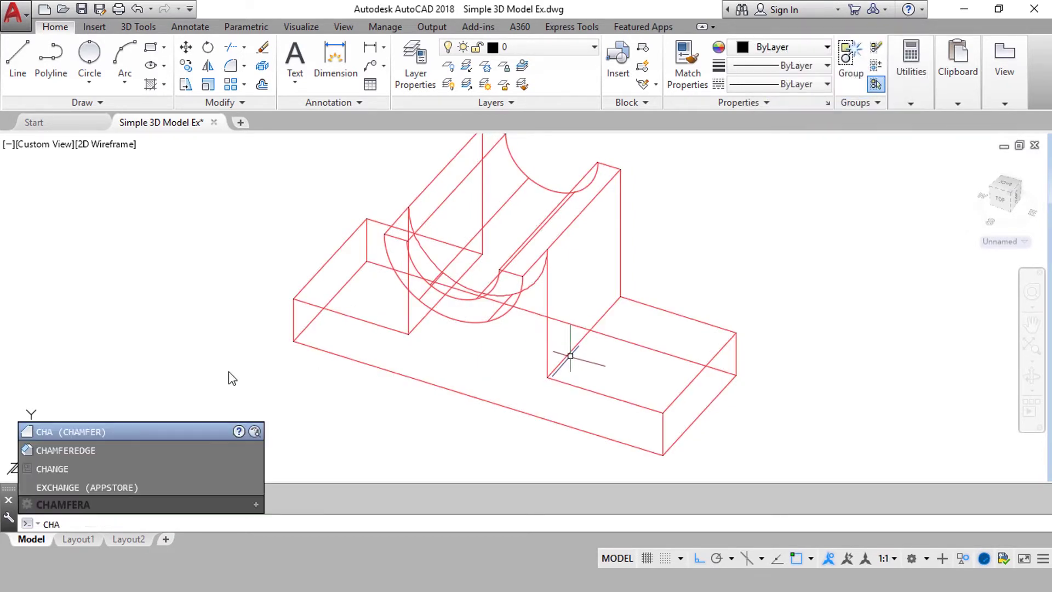
Start CHAMFEREDGE and set both chamfer distances to 10.
left_click(121, 448)
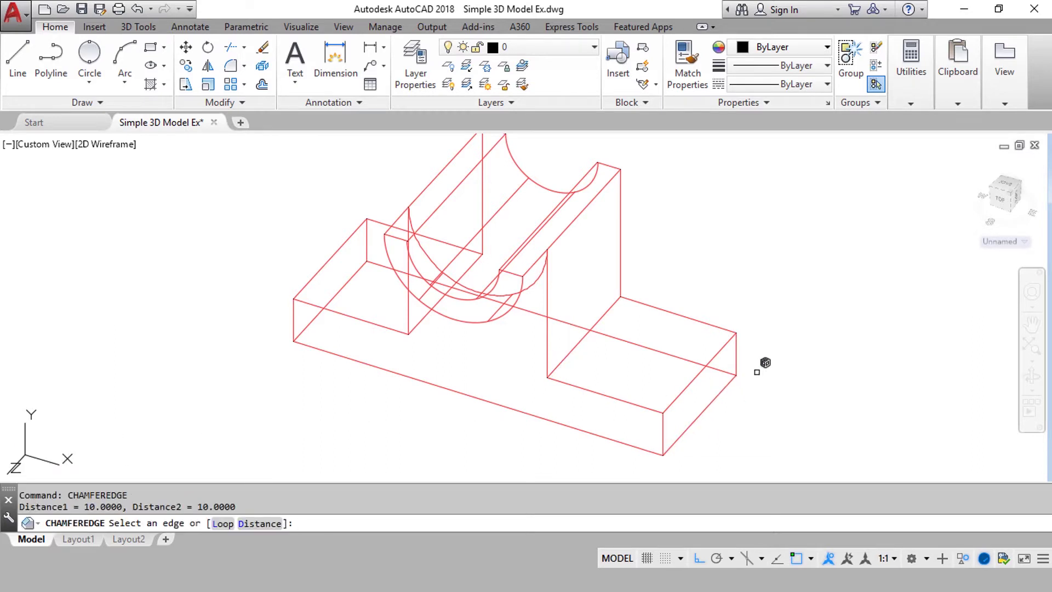
left_click(260, 523)
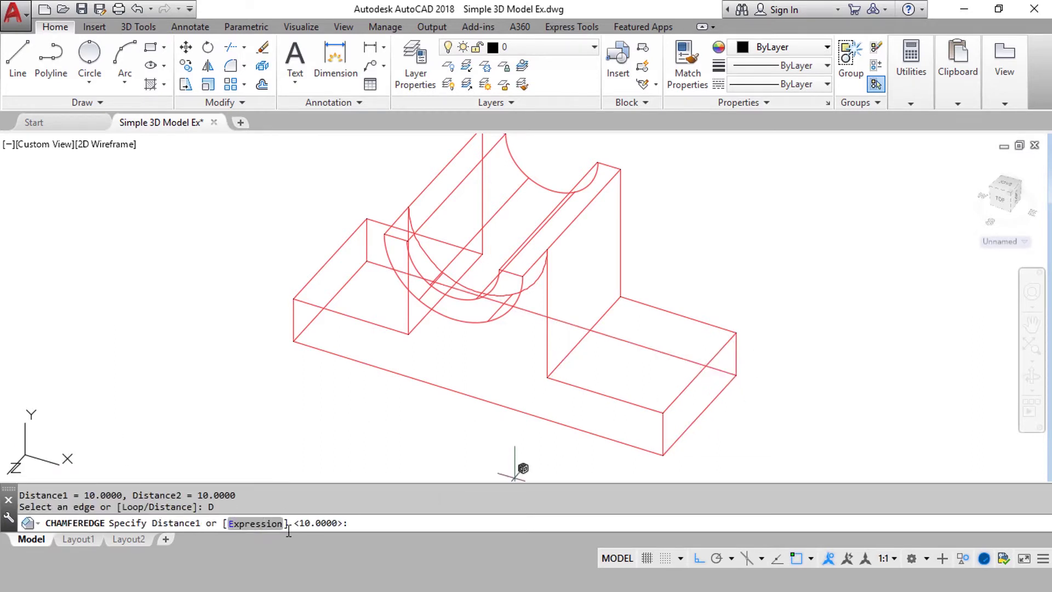
type("10")
key("Return")
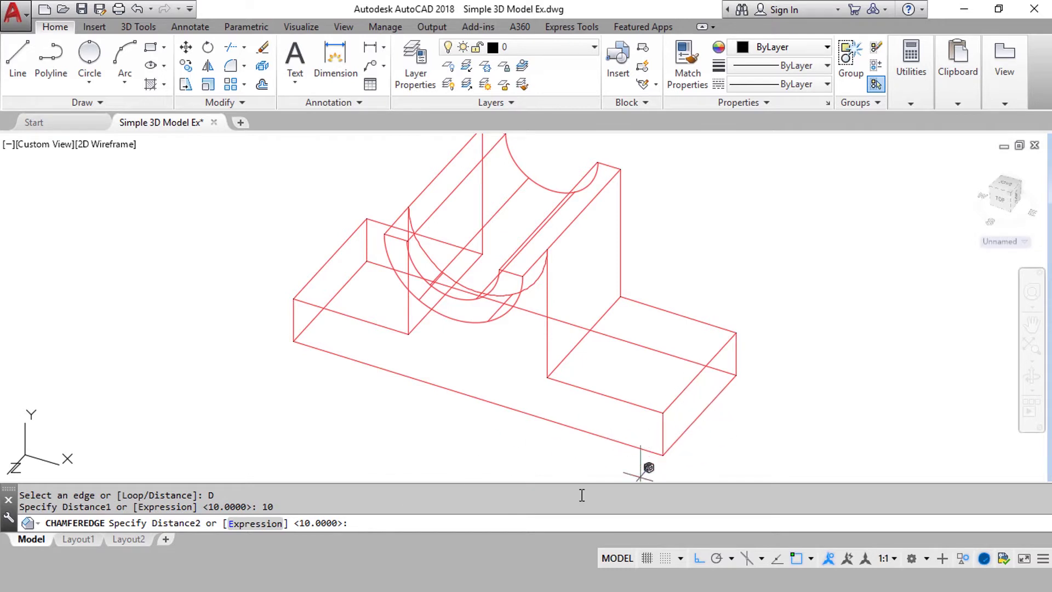
left_click(684, 391)
left_click(789, 412)
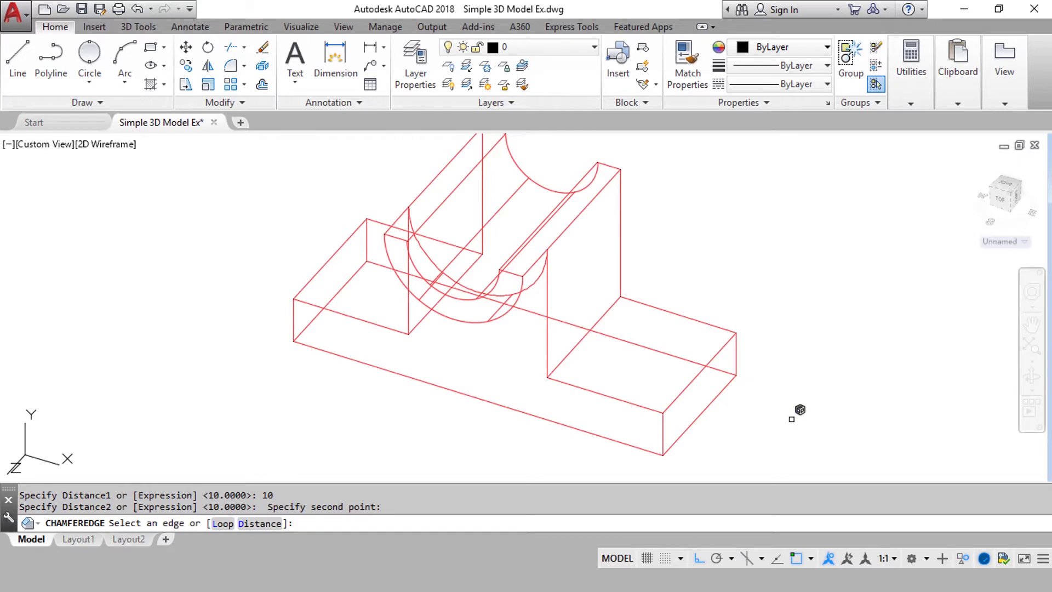
key("Escape")
Chamfer the top edge at the base's right end by 10.
right_click(802, 166)
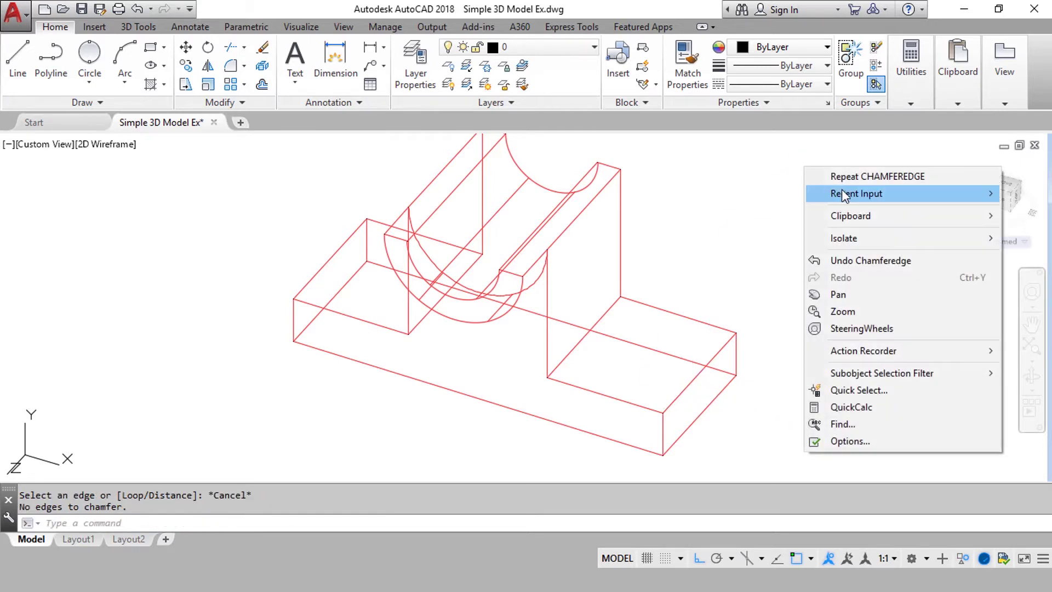
left_click(846, 177)
left_click(695, 369)
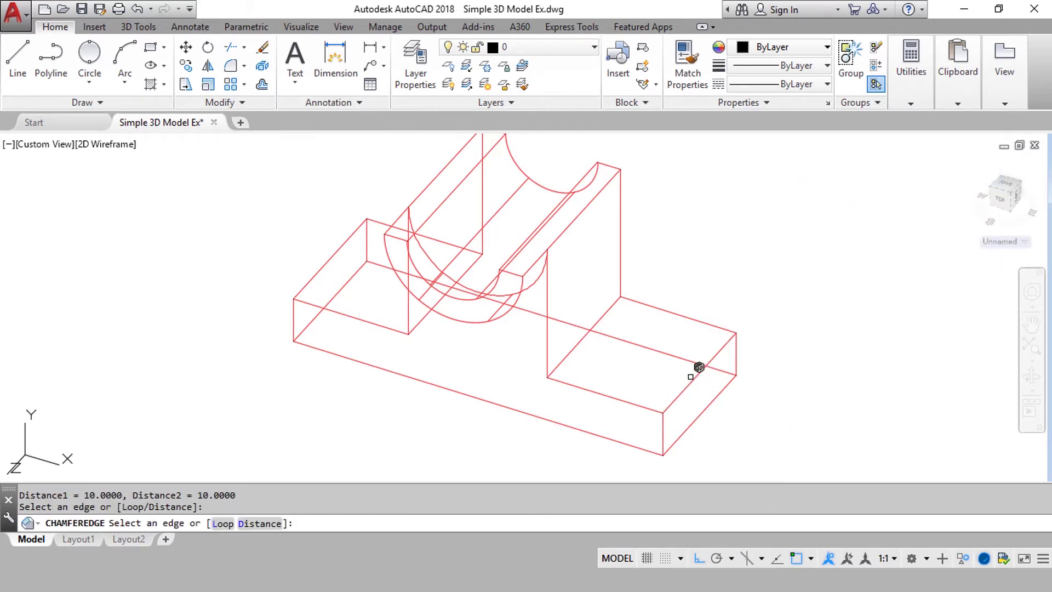
left_click(331, 257)
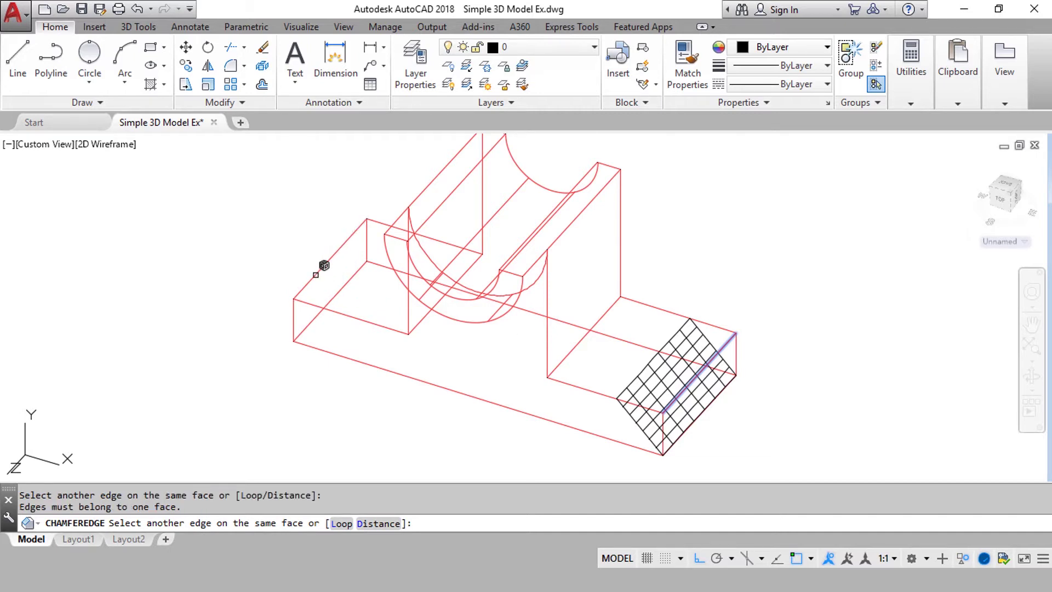
left_click(314, 270)
key("Return")
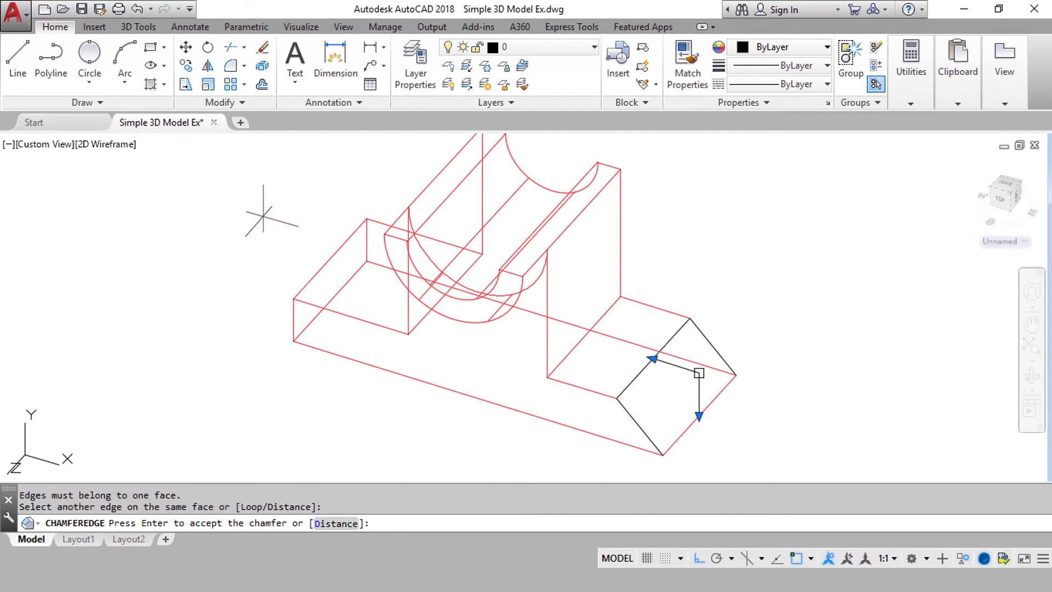
right_click(265, 218)
left_click(318, 232)
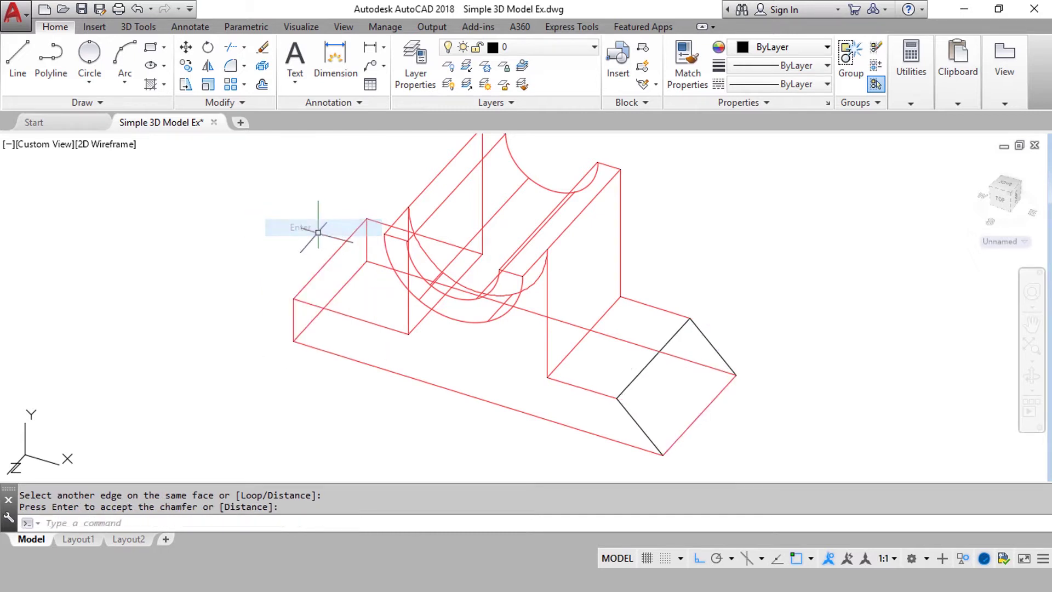
Chamfer the top edge at the base's left end by 10.
right_click(271, 252)
left_click(305, 262)
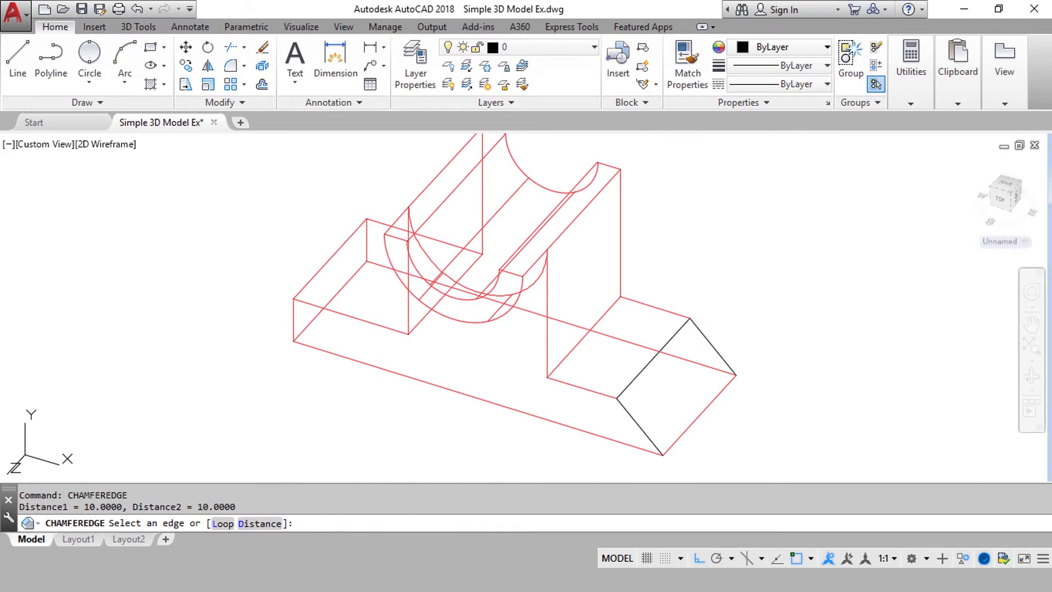
left_click(323, 265)
key("Return")
key("Return")
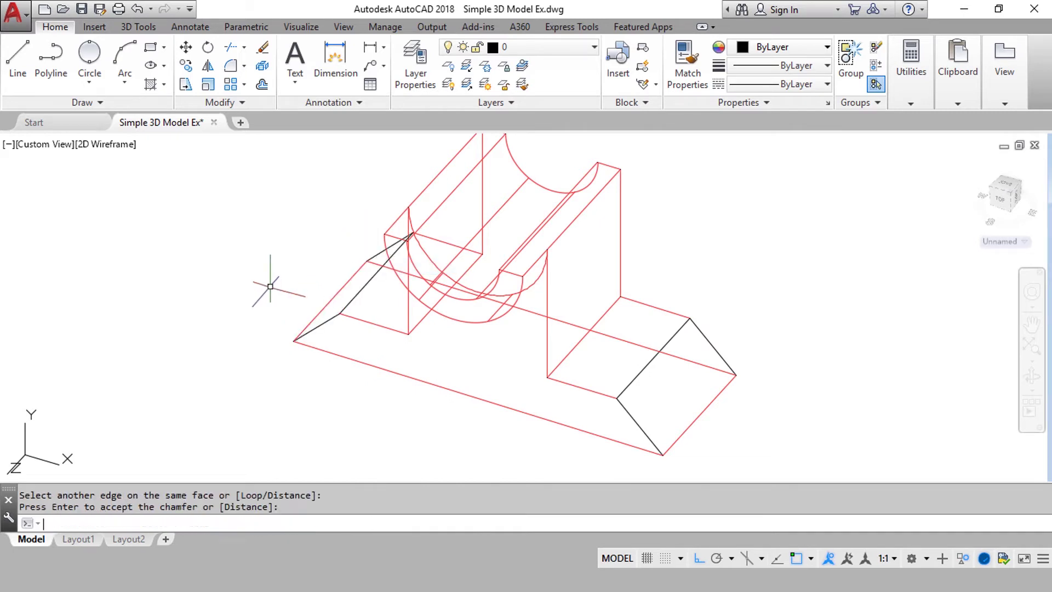
left_click(107, 143)
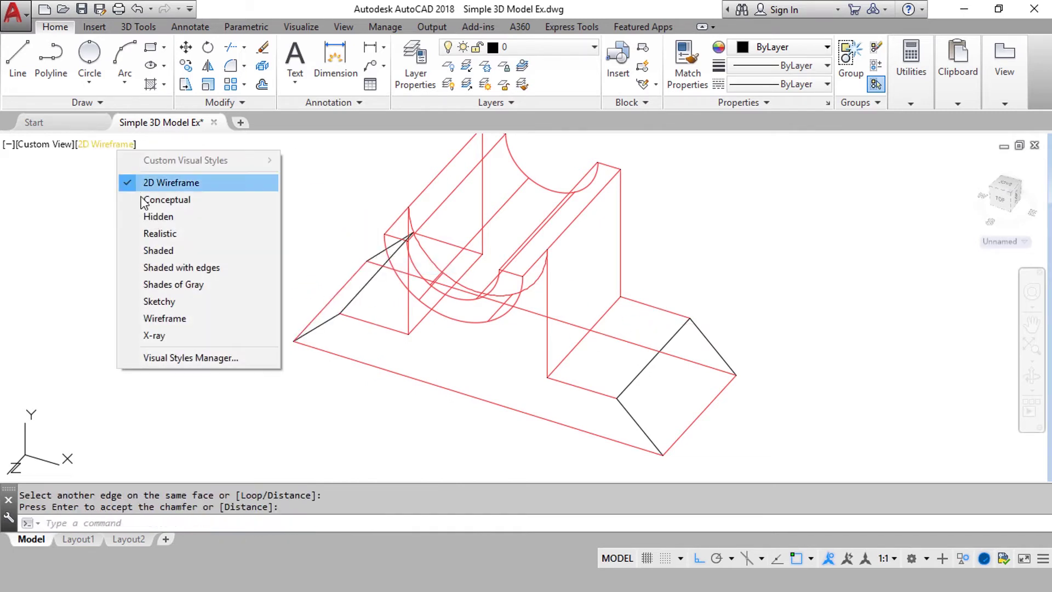
Switch to the Shaded with edges visual style and orbit to a front-facing view.
left_click(170, 267)
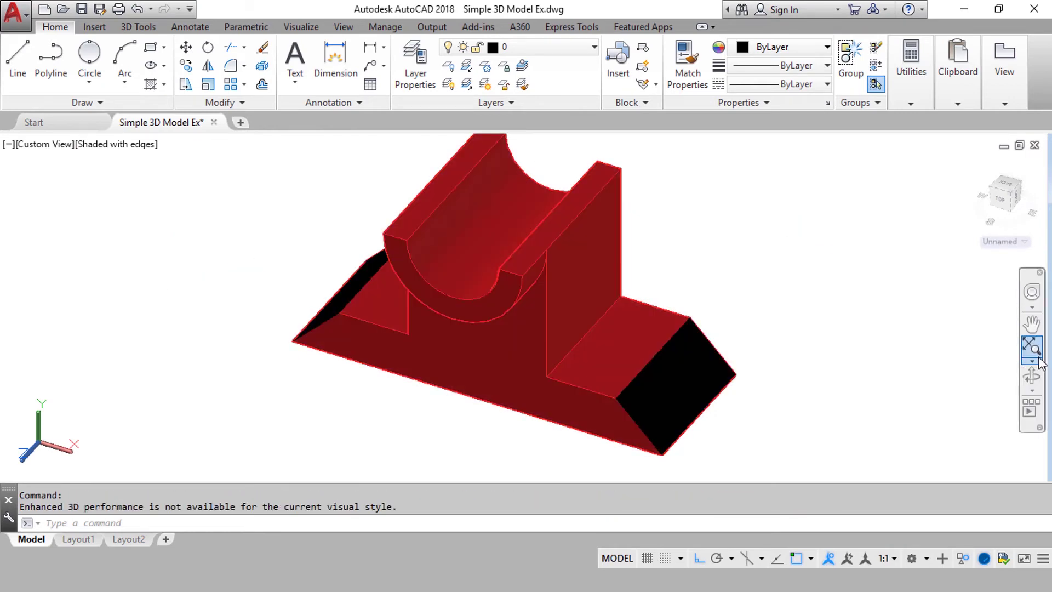
left_click(1031, 376)
left_click_drag(862, 301, 822, 247)
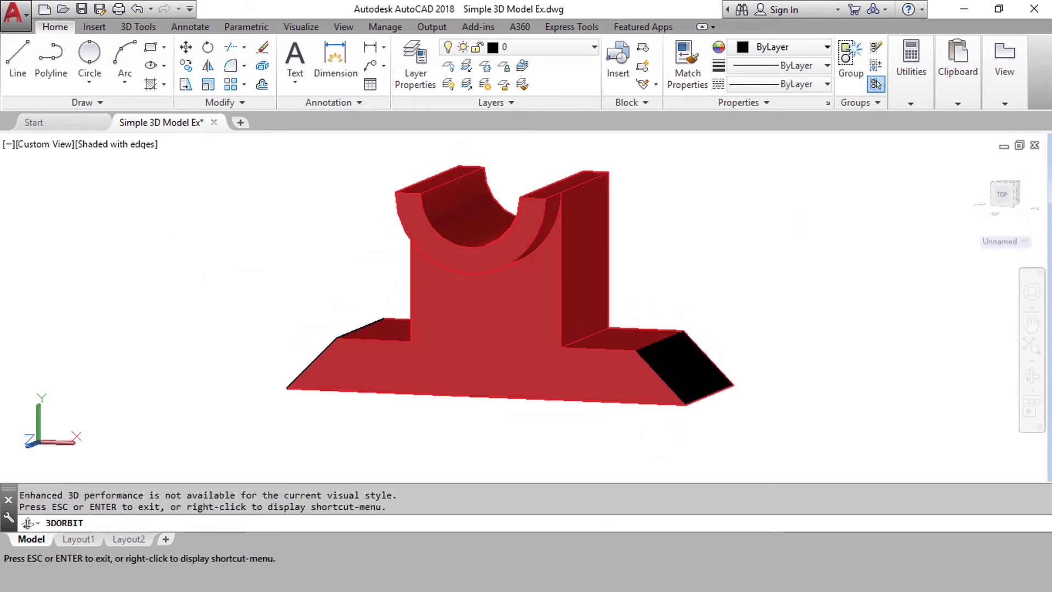
key("Escape")
Recolour the entire merged solid red, then orbit back to an angled top view.
left_click(887, 242)
left_click(384, 384)
left_click(777, 44)
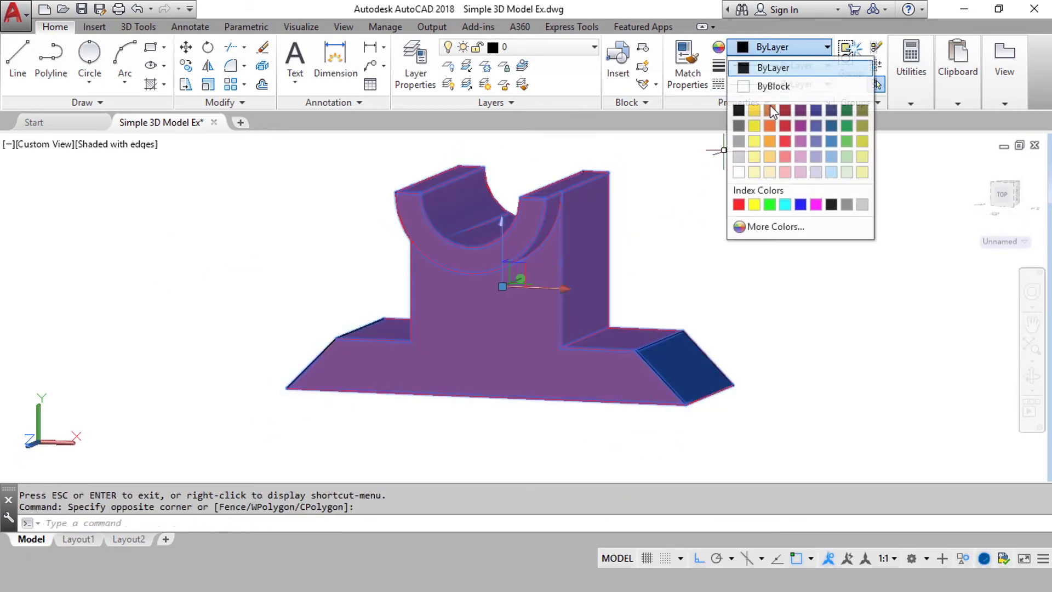
left_click(786, 141)
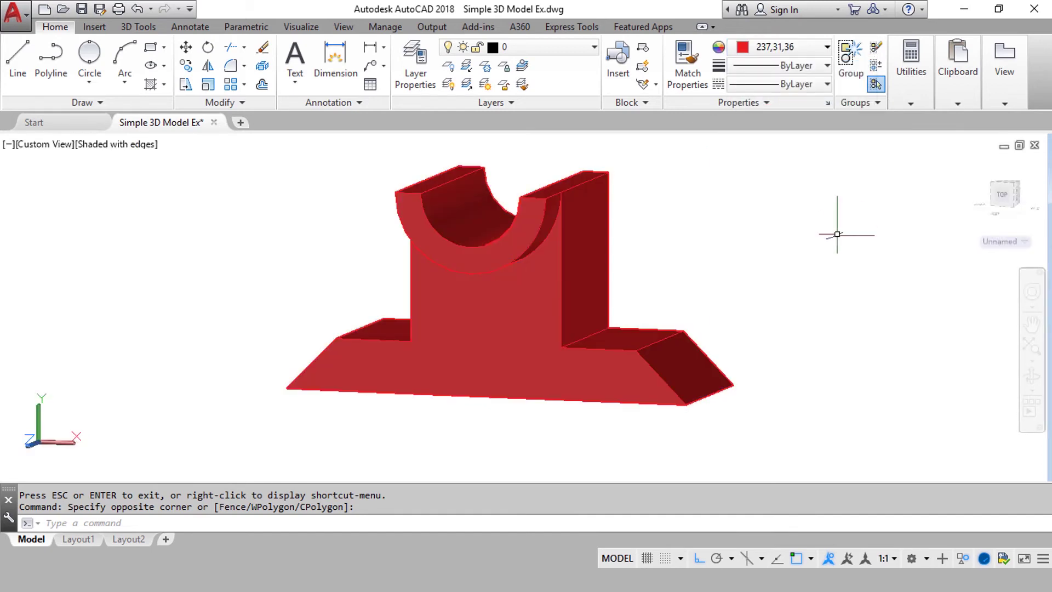
key("Escape")
left_click(1032, 375)
mouse_move(471, 274)
left_mouse_down()
mouse_move(500, 286)
mouse_move(537, 347)
mouse_move(559, 307)
mouse_move(579, 298)
mouse_move(553, 281)
mouse_move(573, 300)
mouse_move(838, 270)
mouse_move(338, 272)
mouse_move(507, 281)
mouse_move(449, 307)
mouse_move(634, 272)
mouse_move(486, 312)
mouse_move(430, 348)
mouse_move(566, 307)
mouse_move(495, 343)
mouse_move(345, 347)
mouse_move(462, 383)
mouse_move(500, 290)
mouse_move(326, 302)
mouse_move(383, 378)
mouse_move(451, 378)
mouse_move(371, 305)
mouse_move(387, 336)
left_mouse_up()
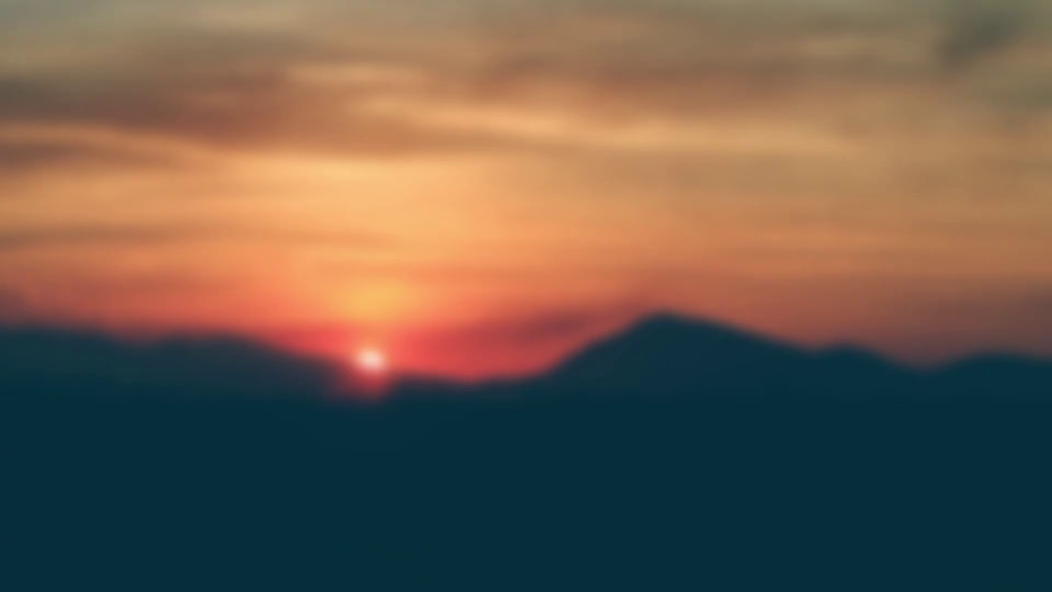